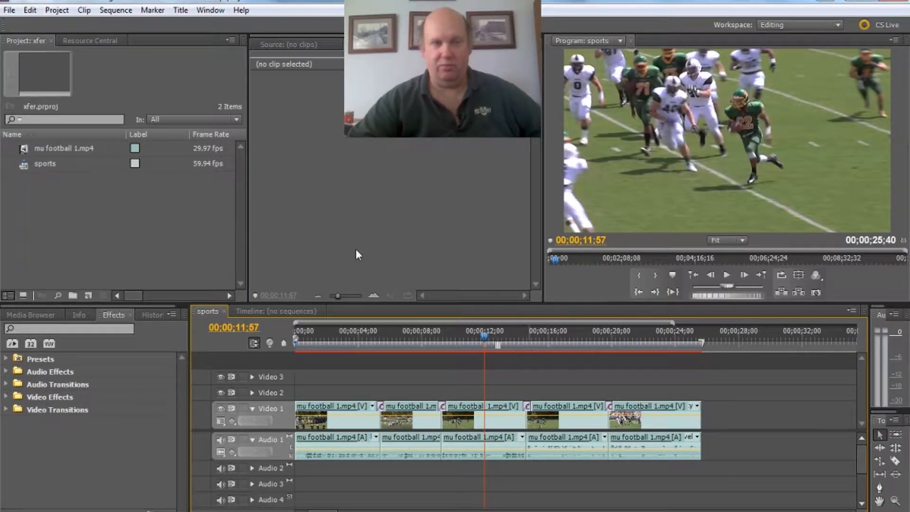
# Step: Open the media export settings for the sports sequence and move the dialog clear of the webcam picture
pyautogui.click(9, 11)
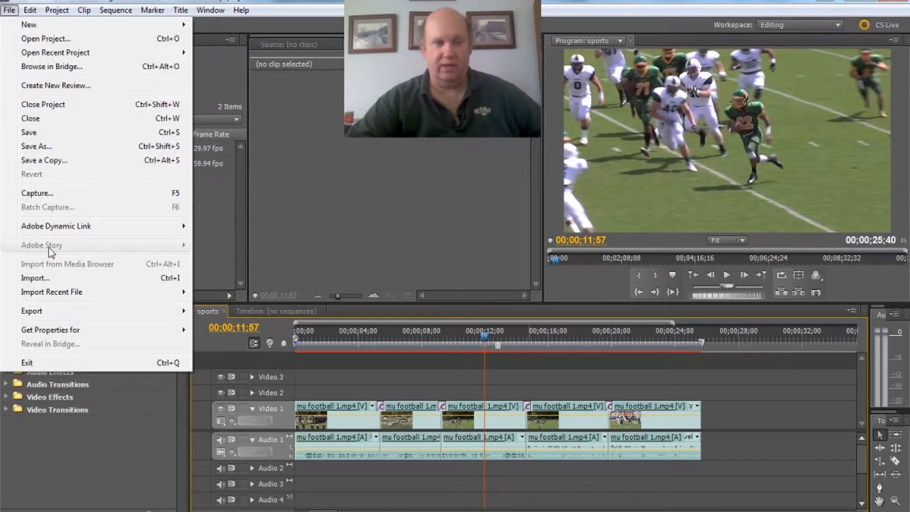
pyautogui.moveTo(72, 313)
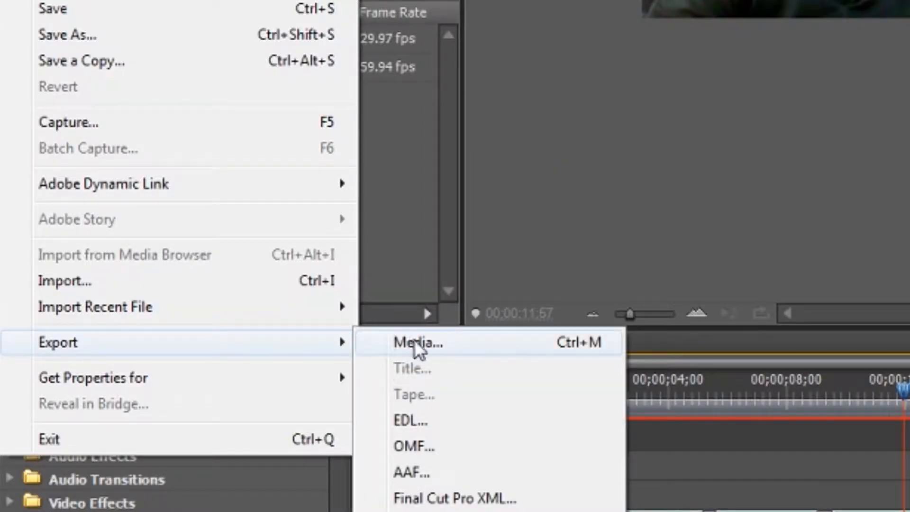
pyautogui.click(418, 344)
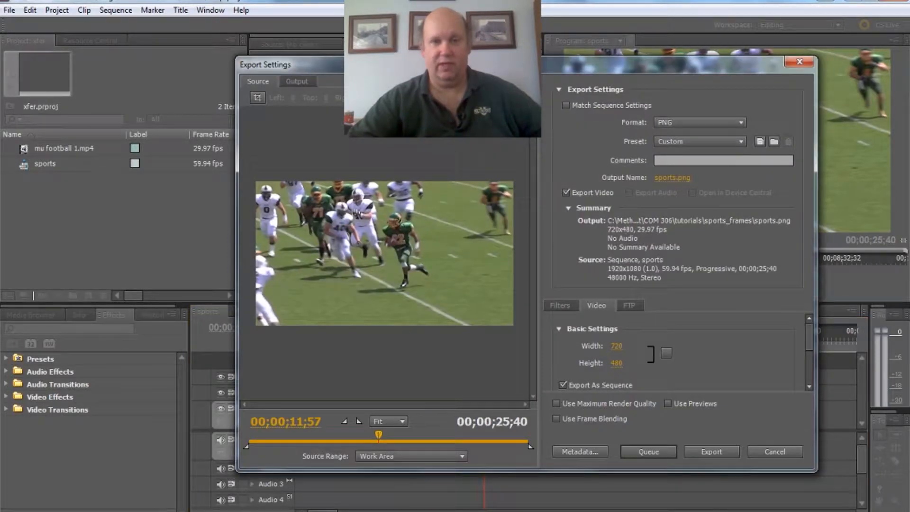
pyautogui.moveTo(480, 67); pyautogui.dragTo(314, 129)
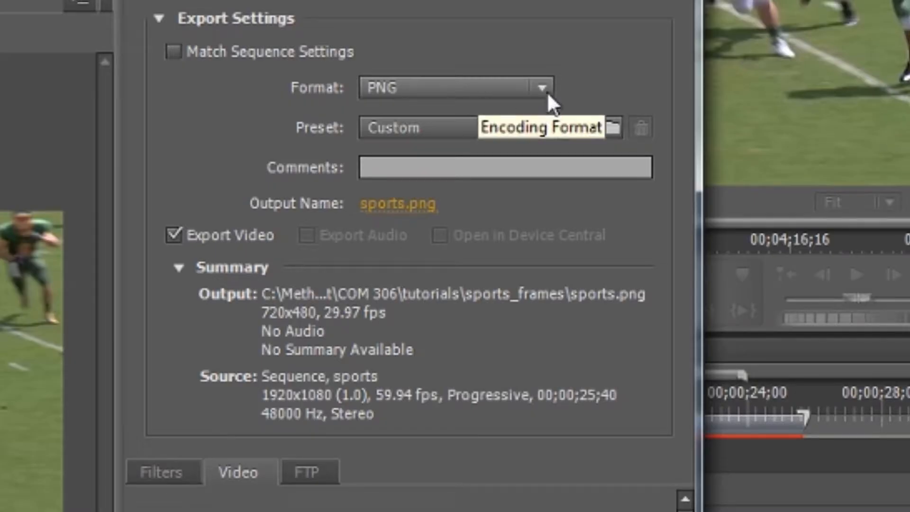
# Step: Review the available export formats, keeping PNG, and check the frame size, Export As Sequence and frame rate settings
pyautogui.click(542, 88)
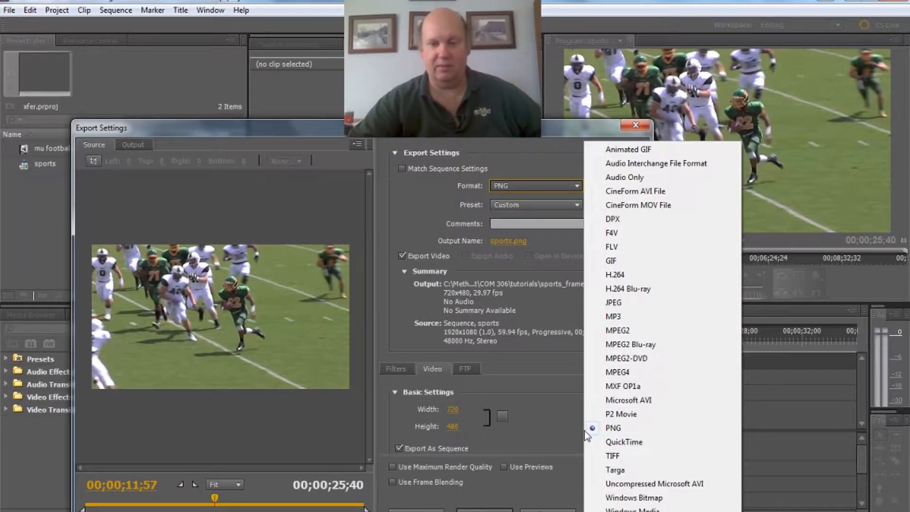
pyautogui.click(571, 184)
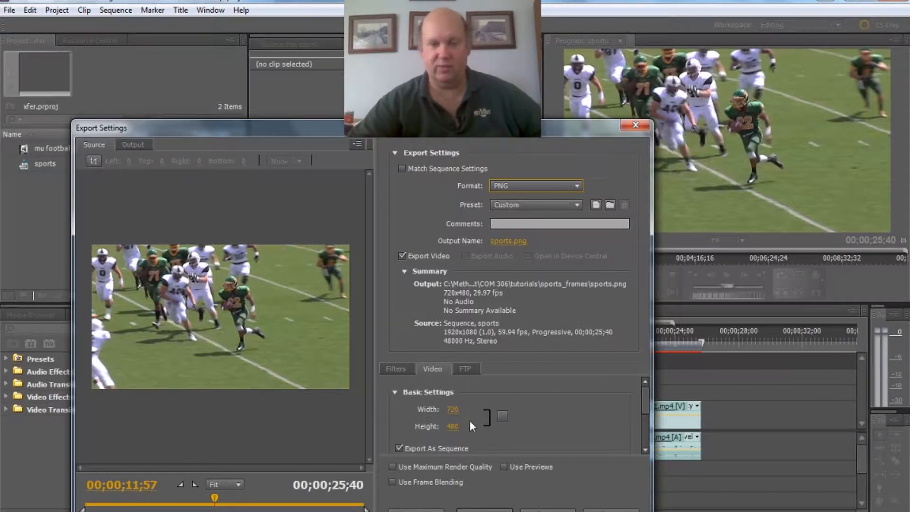
pyautogui.moveTo(643, 402); pyautogui.dragTo(642, 409)
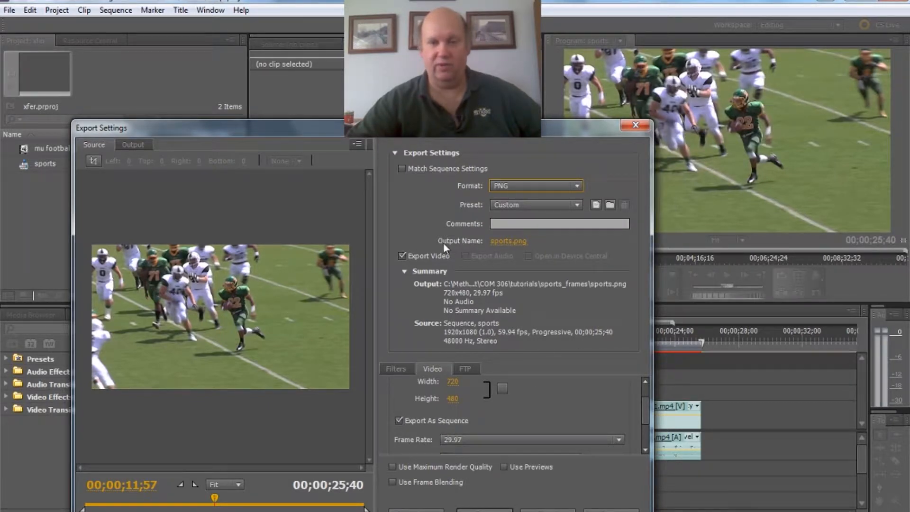
# Step: Create a sports_f folder inside tutorials and set the export output to sports.png in that folder
pyautogui.click(511, 242)
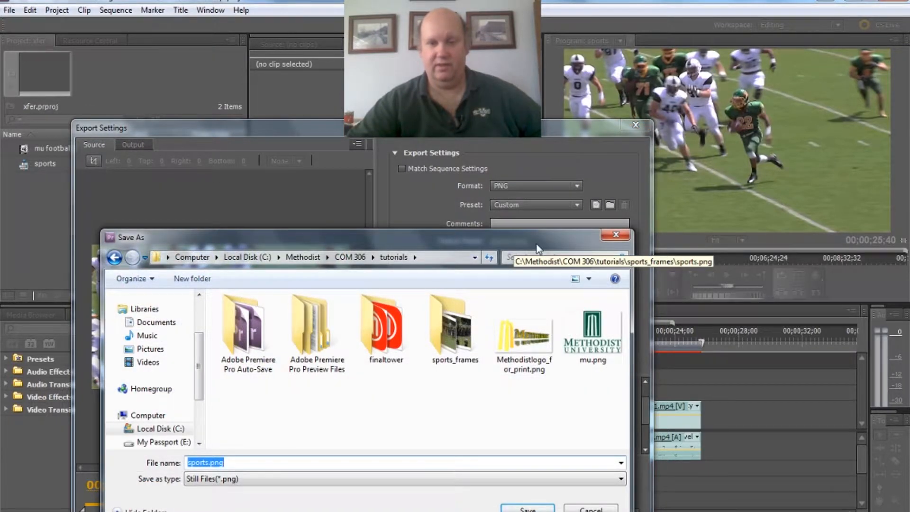
pyautogui.moveTo(537, 245)
pyautogui.mouseDown()
pyautogui.moveTo(537, 271)
pyautogui.moveTo(538, 246)
pyautogui.mouseUp()
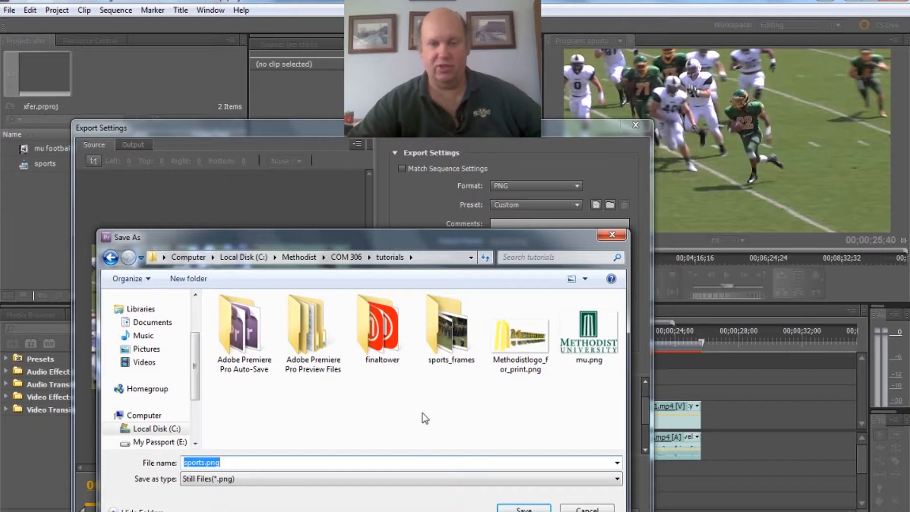
pyautogui.click(189, 282)
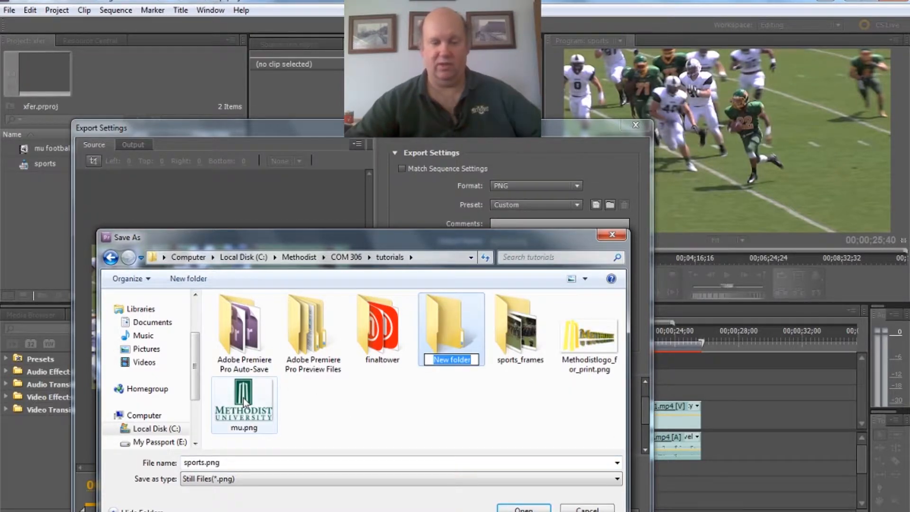
pyautogui.write('sports_f')
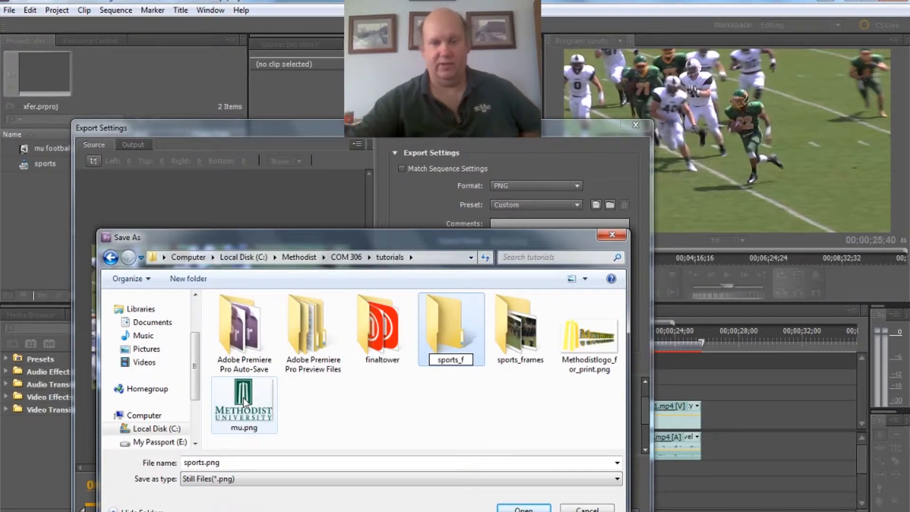
pyautogui.press('Return')
pyautogui.doubleClick(434, 349)
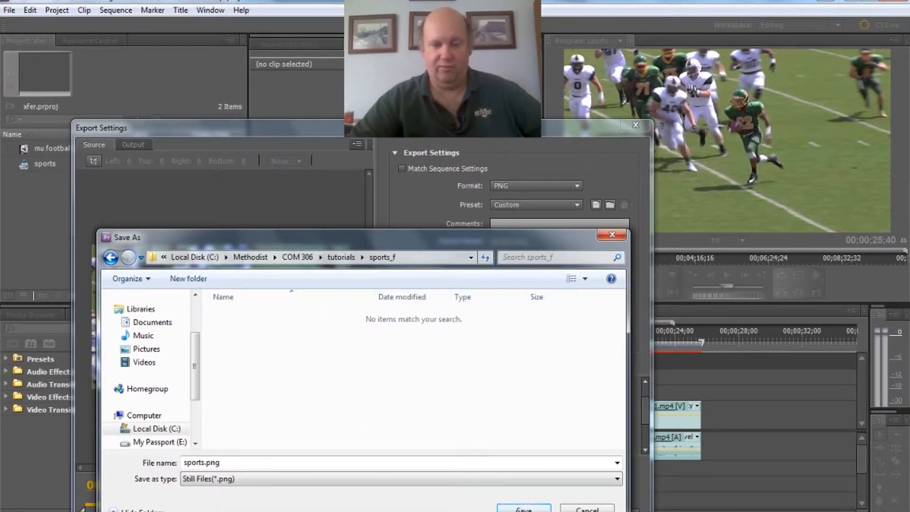
pyautogui.click(524, 509)
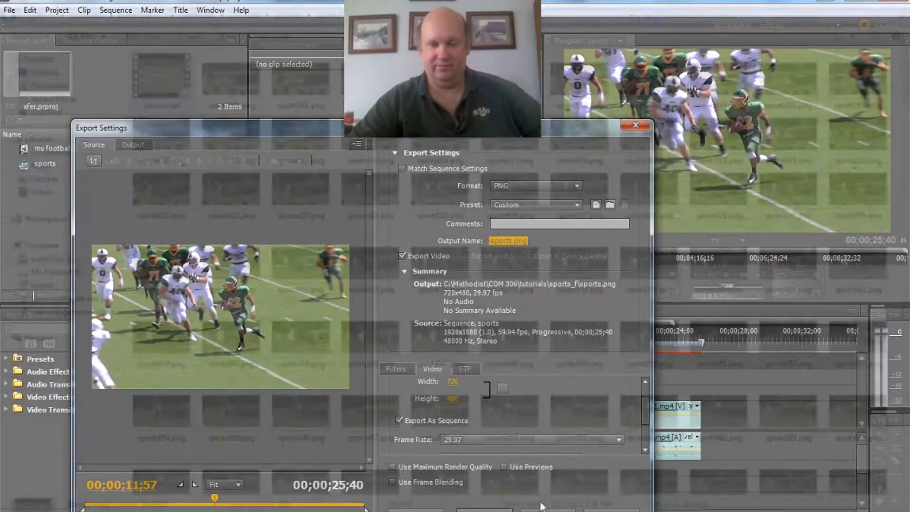
# Step: Export the sequence as PNG stills and browse the numbered frames in the sports_frames folder
pyautogui.click(548, 510)
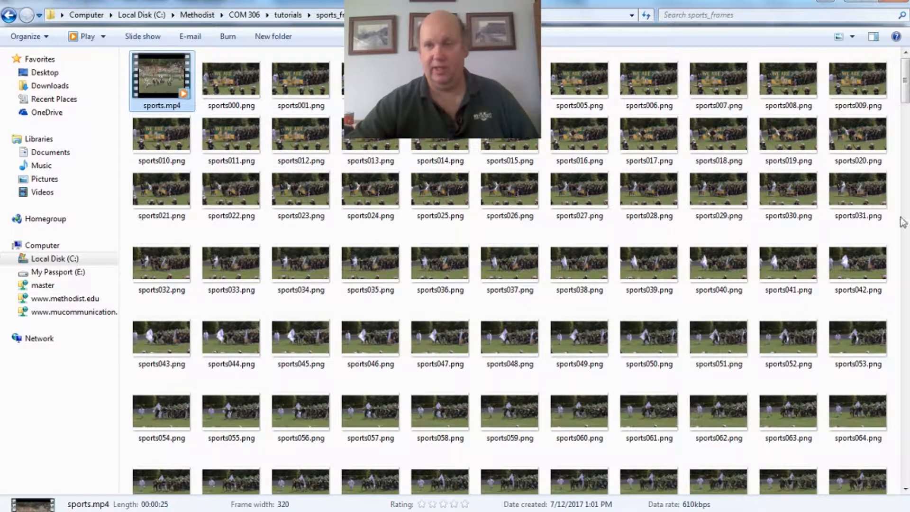
pyautogui.scroll(-20, 514, 271)
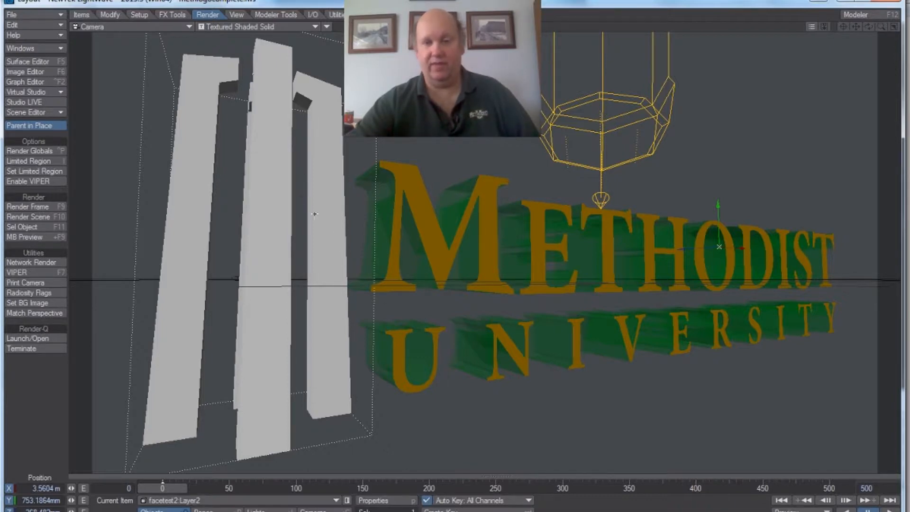
# Step: In LightWave Layout, load sports000.png from sports_frames as a planar image map in the Face surface's Luminosity texture
pyautogui.click(31, 63)
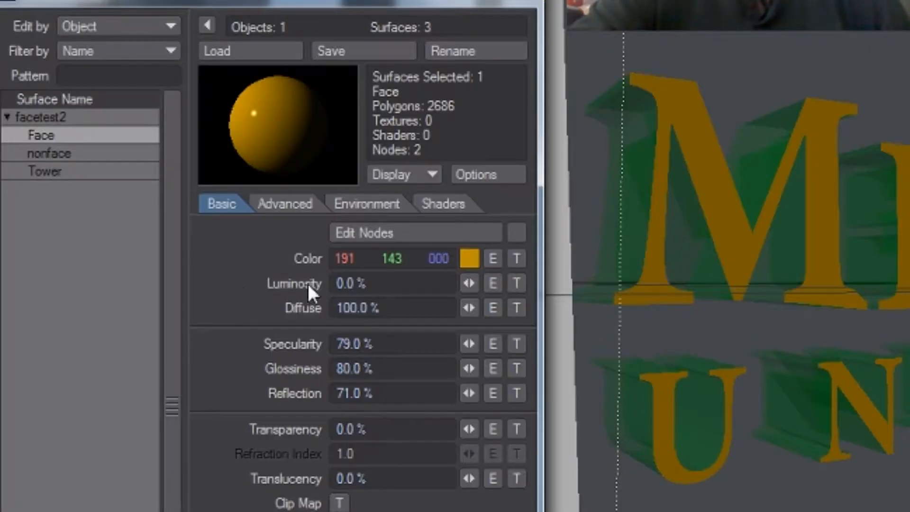
pyautogui.click(516, 283)
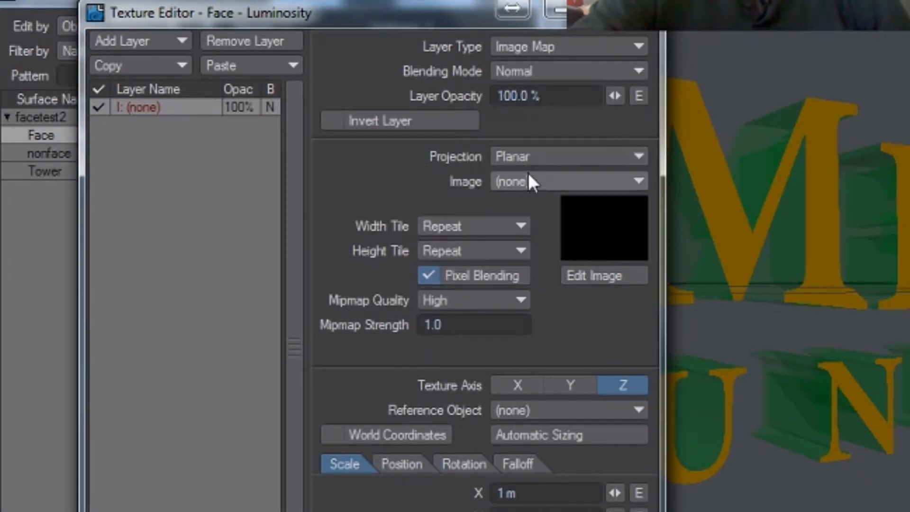
pyautogui.click(513, 182)
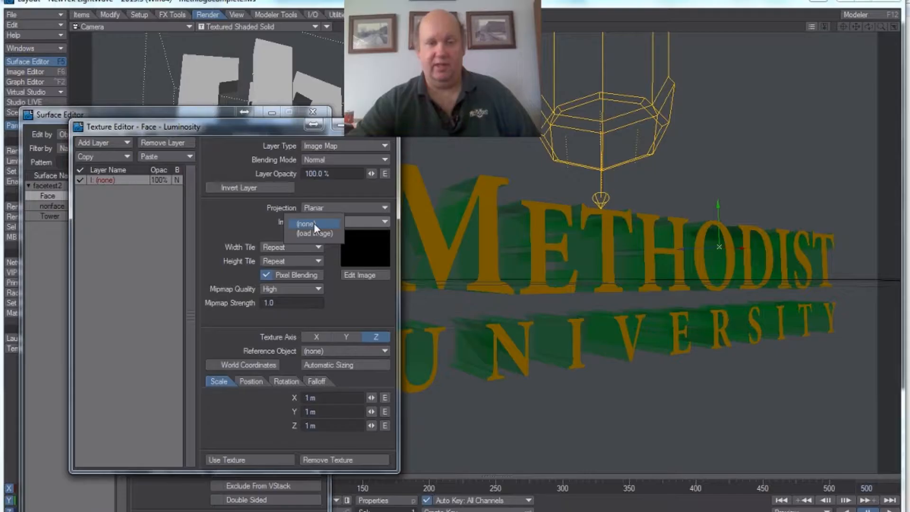
pyautogui.click(315, 231)
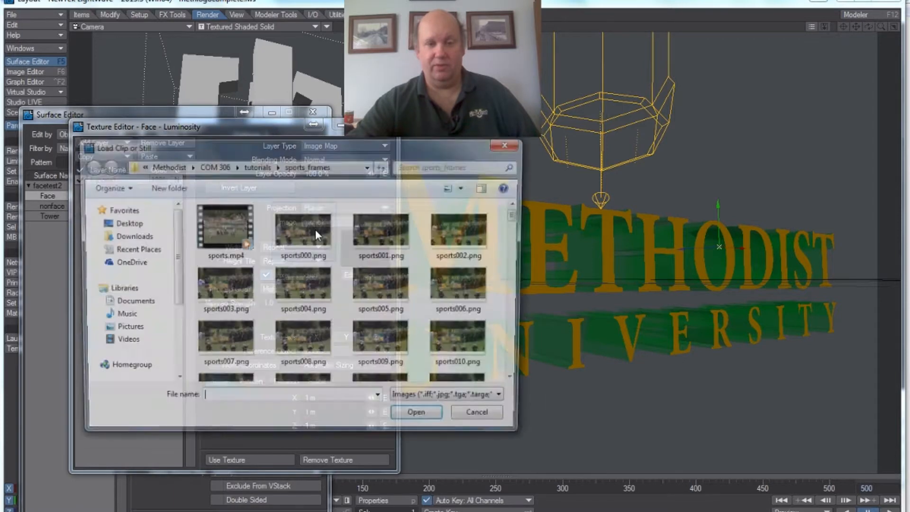
pyautogui.moveTo(290, 152); pyautogui.dragTo(276, 173)
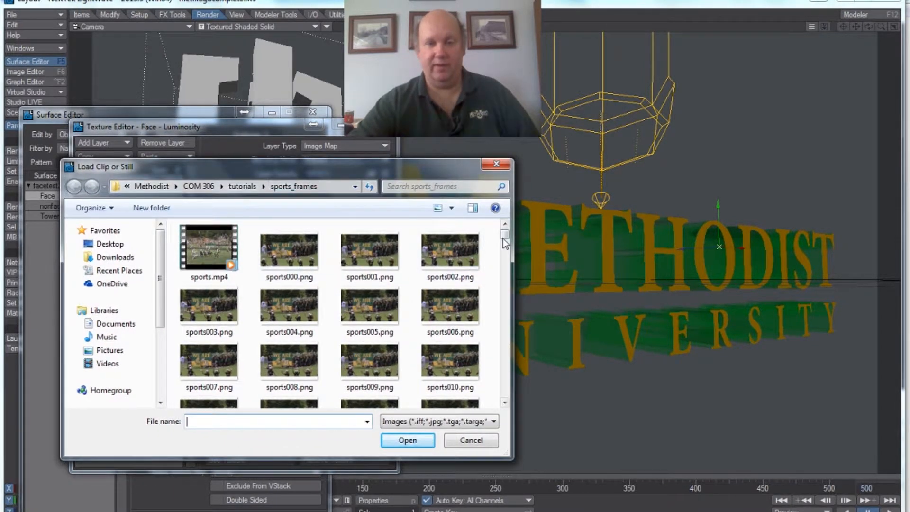
pyautogui.moveTo(505, 241)
pyautogui.mouseDown()
pyautogui.moveTo(513, 398)
pyautogui.moveTo(504, 235)
pyautogui.mouseUp()
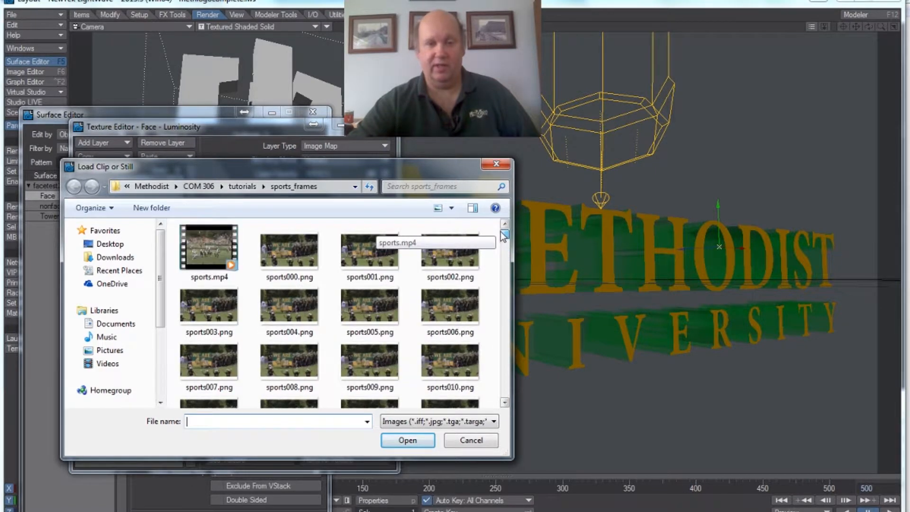
pyautogui.click(289, 248)
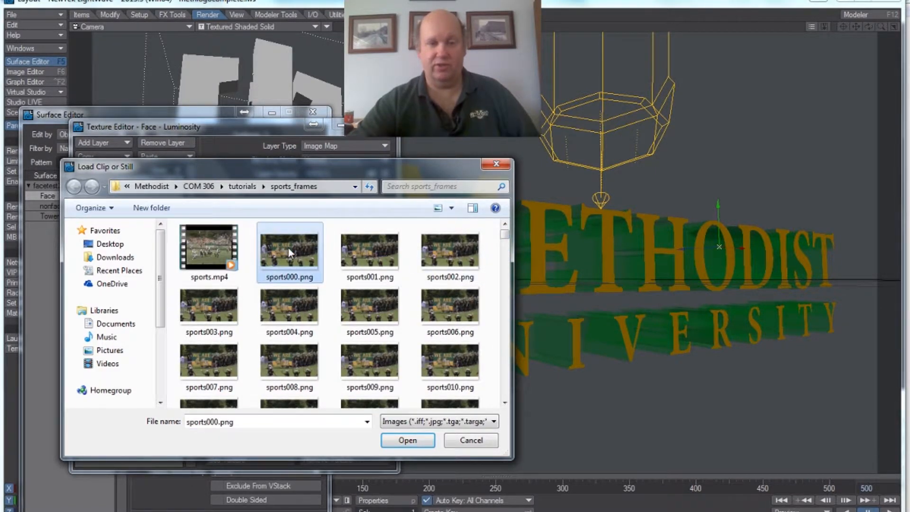
pyautogui.click(402, 440)
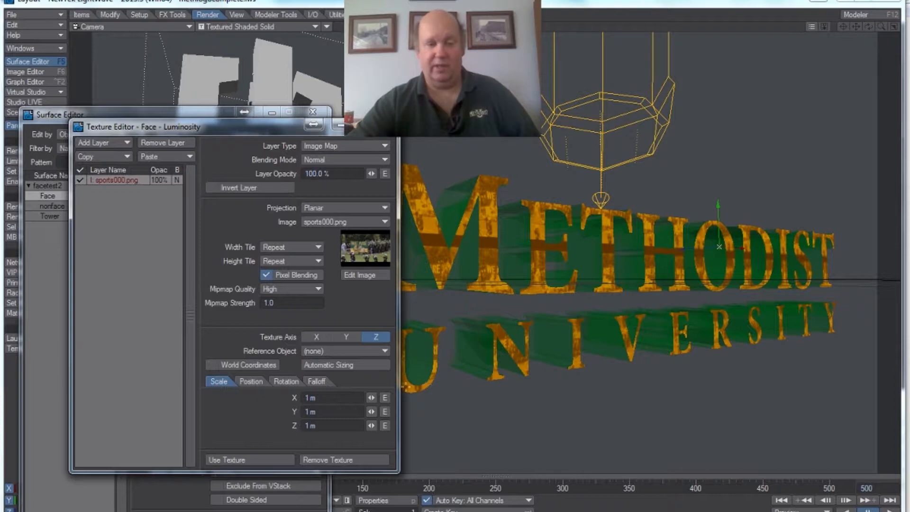
# Step: Apply Automatic Sizing to the Face luminosity texture and compare the texture axes, keeping Z, and close the editors
pyautogui.click(332, 362)
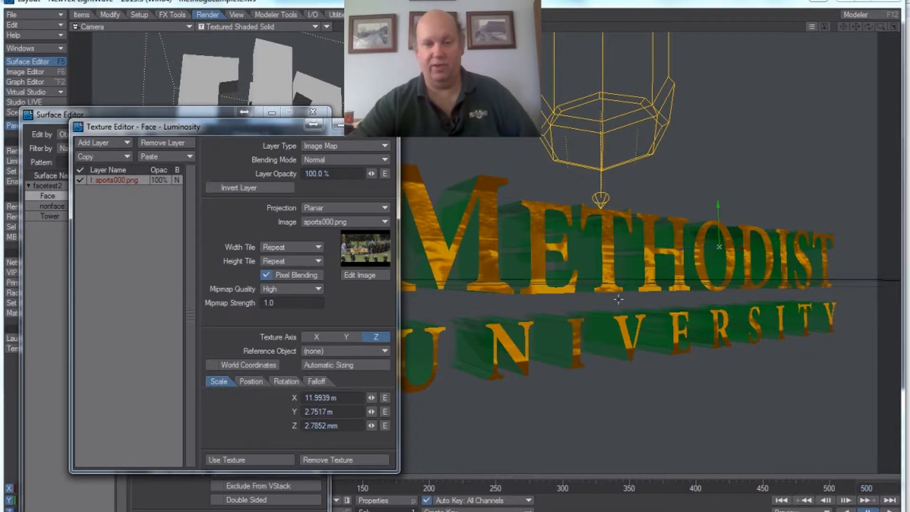
pyautogui.click(348, 336)
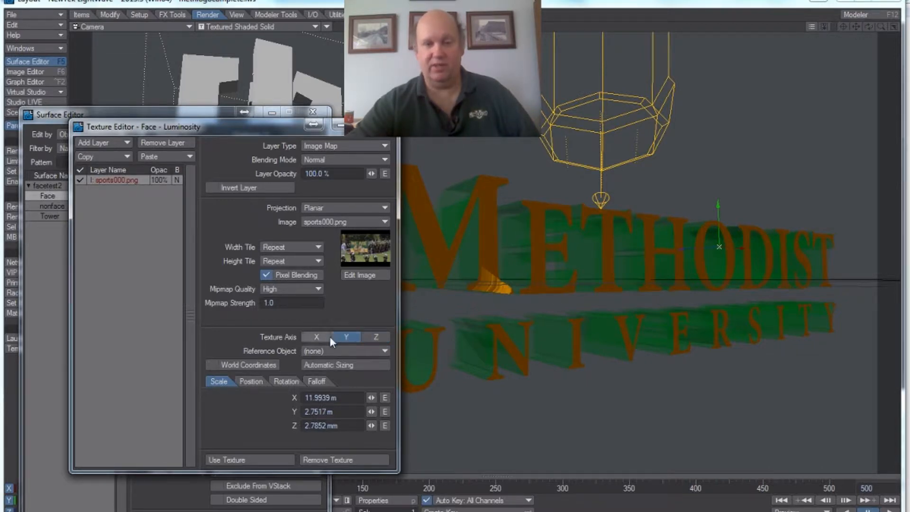
pyautogui.click(316, 336)
pyautogui.click(377, 338)
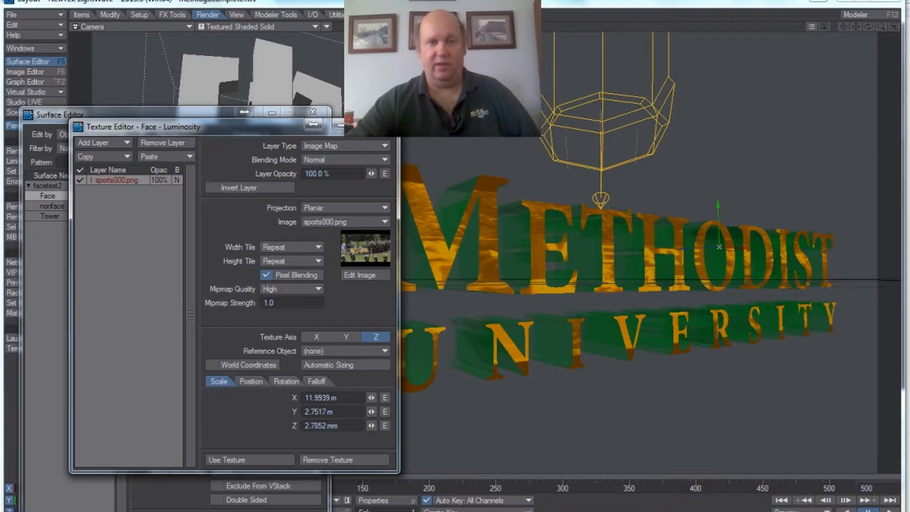
pyautogui.click(382, 125)
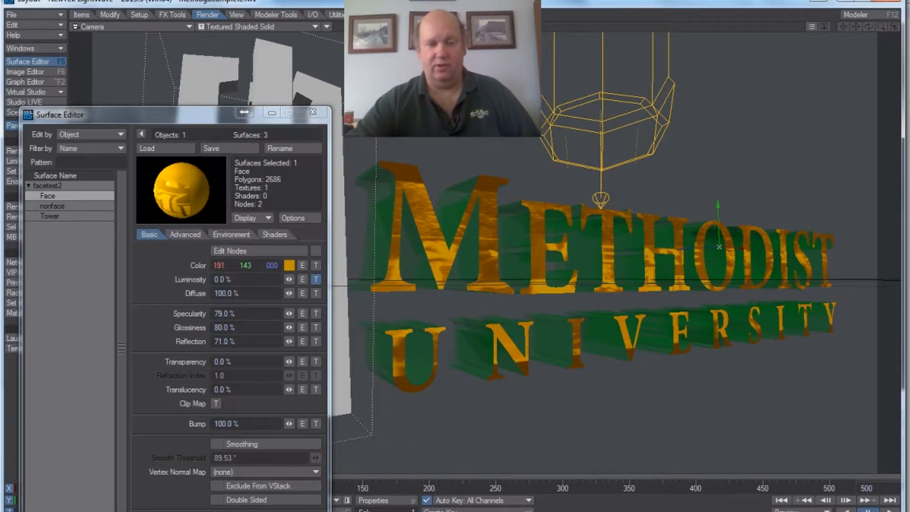
pyautogui.click(313, 112)
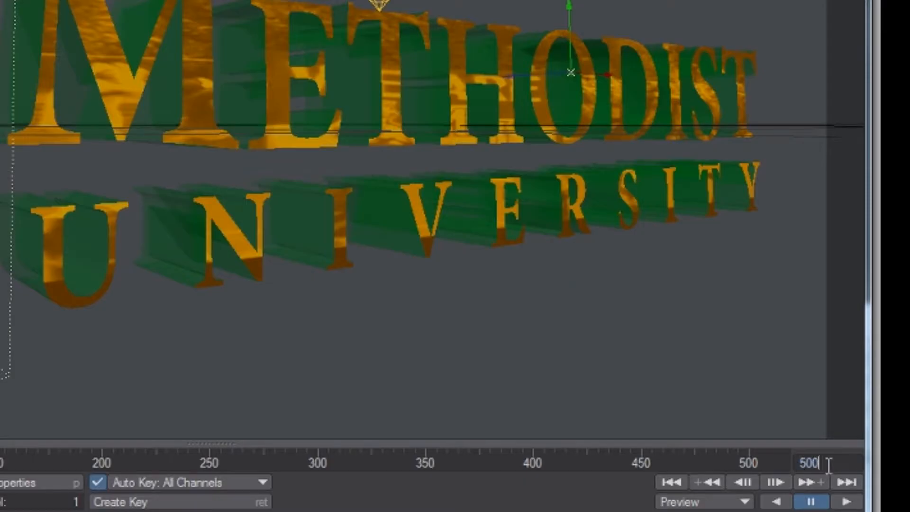
# Step: Scrub the timeline to frame 72 and back to frame 0 to check the texture on the lettering
pyautogui.doubleClick(811, 464)
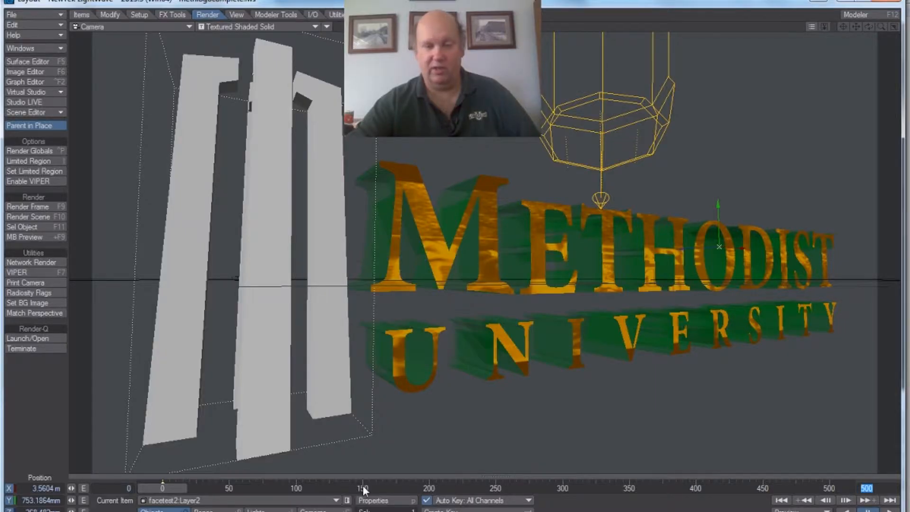
pyautogui.moveTo(166, 488); pyautogui.dragTo(258, 488)
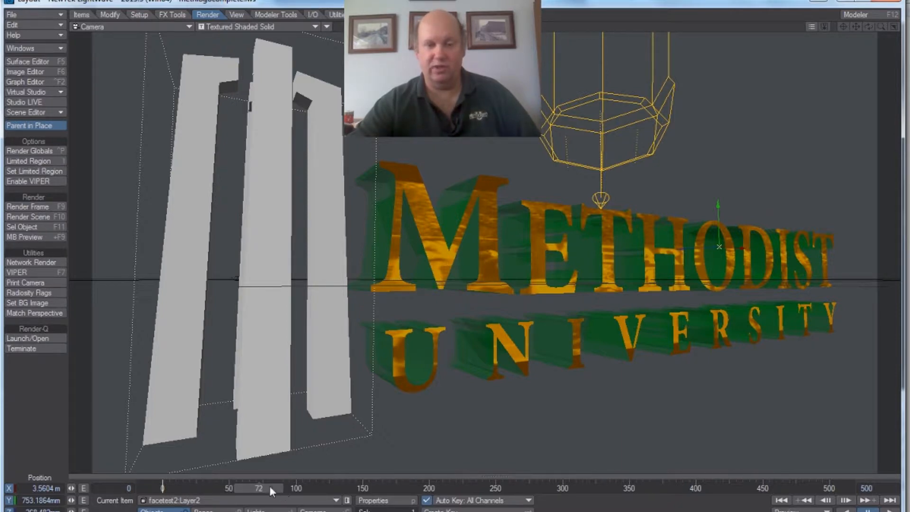
pyautogui.moveTo(264, 488); pyautogui.dragTo(162, 488)
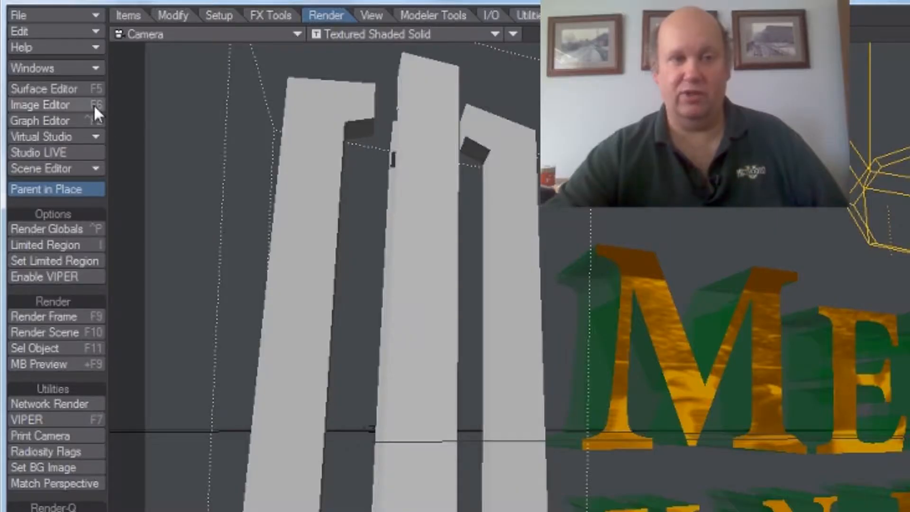
# Step: In the Image Editor, set the image type of sports000.png to Sequence and close the editor
pyautogui.click(47, 102)
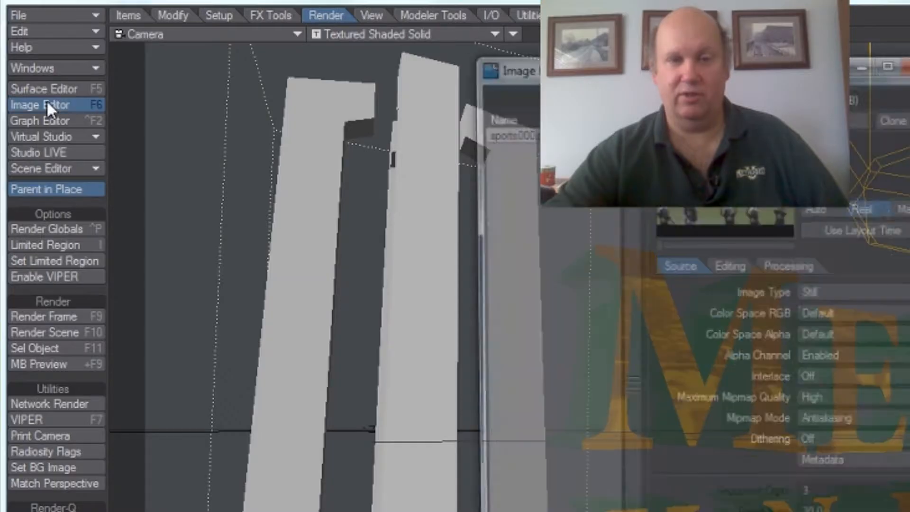
pyautogui.moveTo(358, 47); pyautogui.dragTo(110, 144)
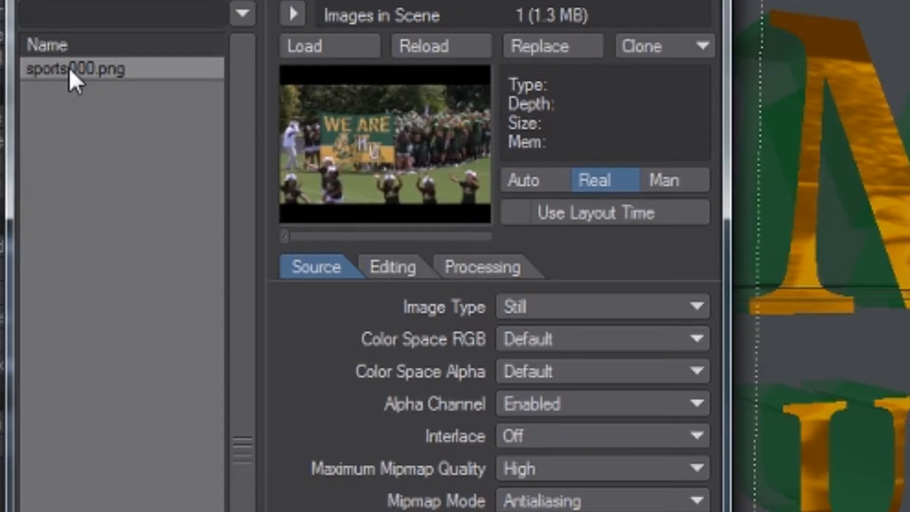
pyautogui.click(69, 69)
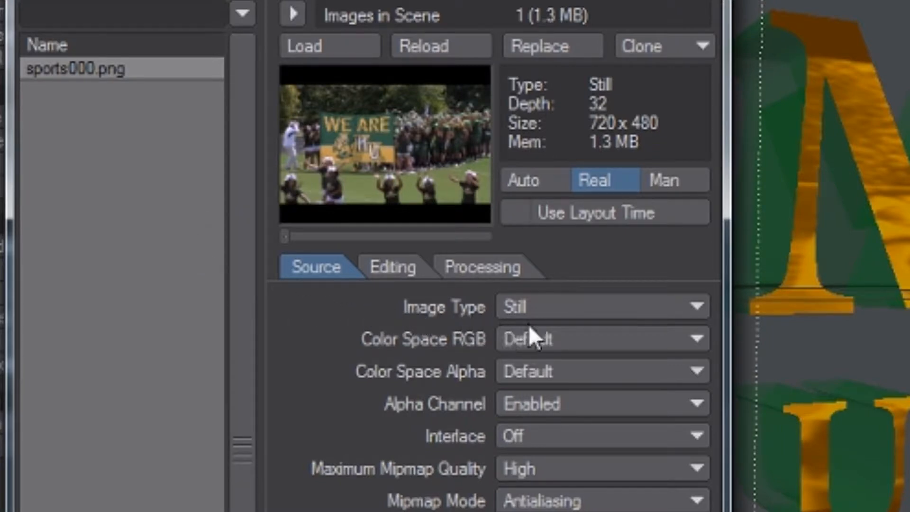
pyautogui.click(690, 308)
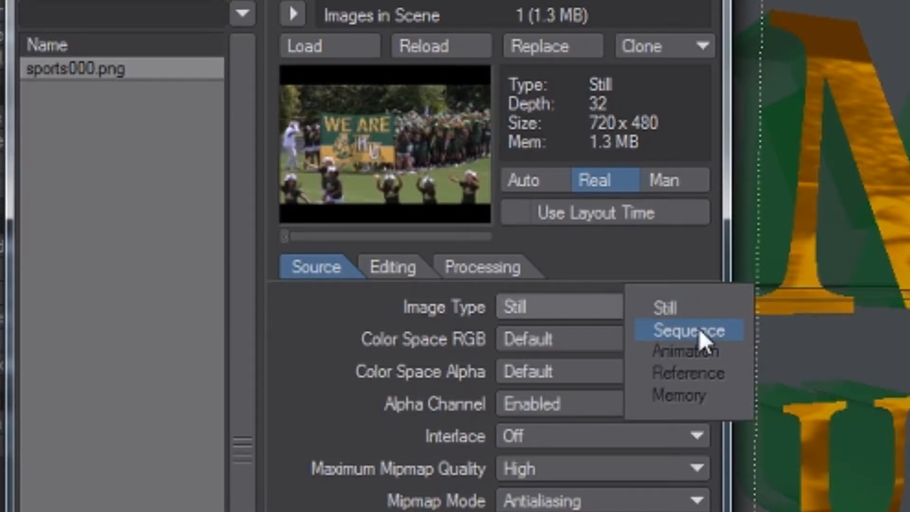
pyautogui.click(698, 328)
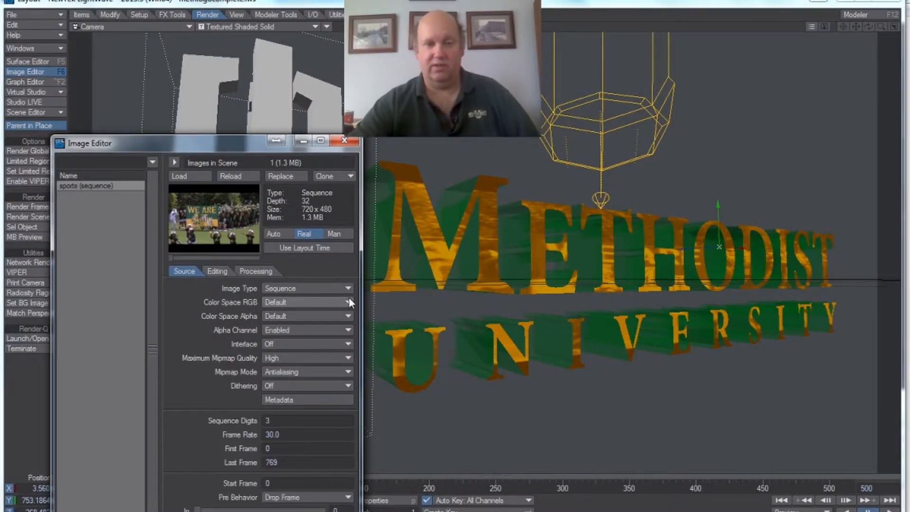
pyautogui.click(343, 141)
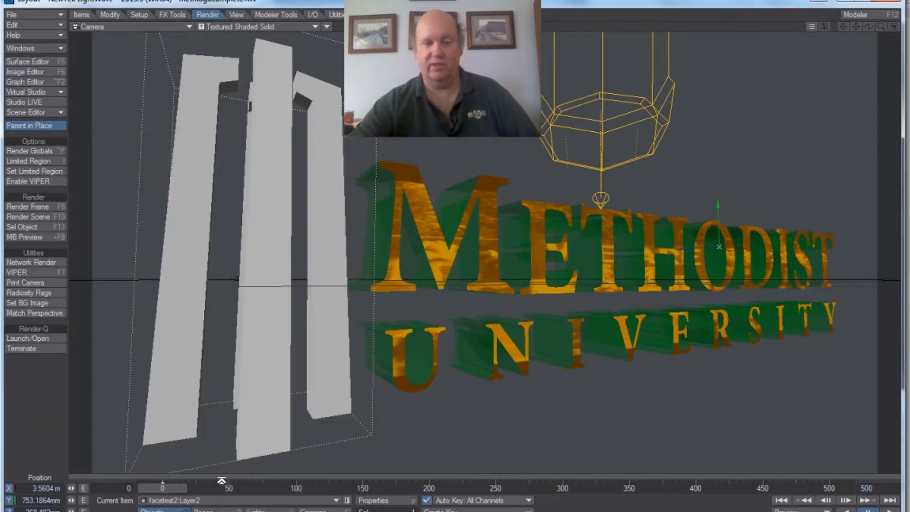
# Step: Scrub the timeline to frame 90 and back to frame 0 to check the footage moving on the lettering
pyautogui.click(163, 488)
pyautogui.moveTo(163, 487); pyautogui.dragTo(282, 488)
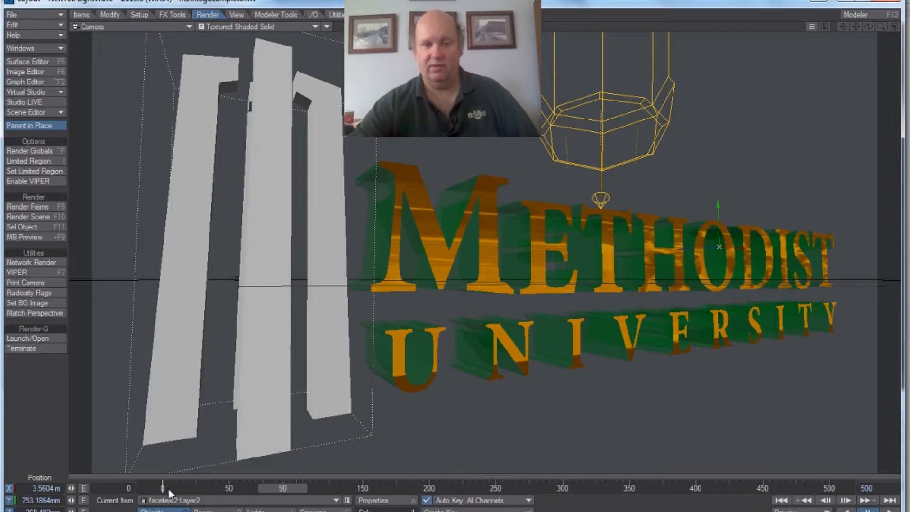
pyautogui.moveTo(283, 488); pyautogui.dragTo(162, 488)
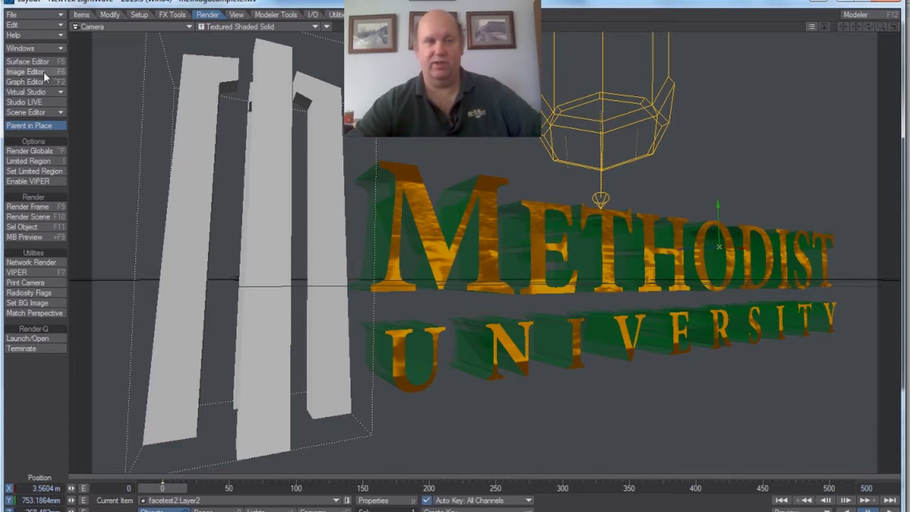
# Step: Add the sports sequence as an image map in the Color texture of the nonface surface
pyautogui.click(31, 62)
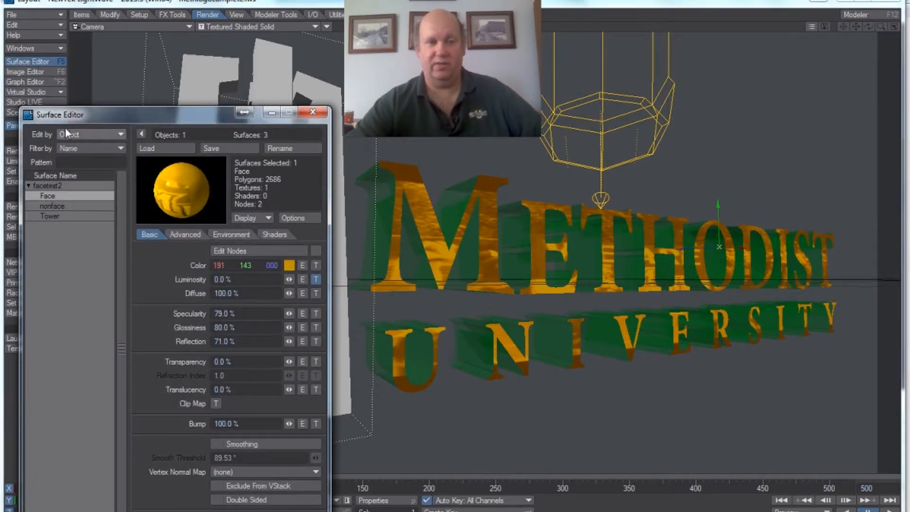
pyautogui.click(58, 205)
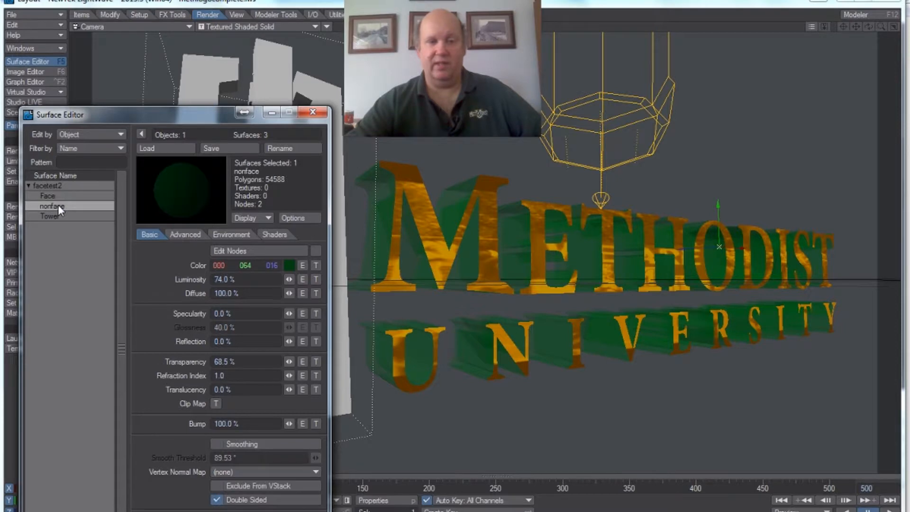
pyautogui.click(315, 266)
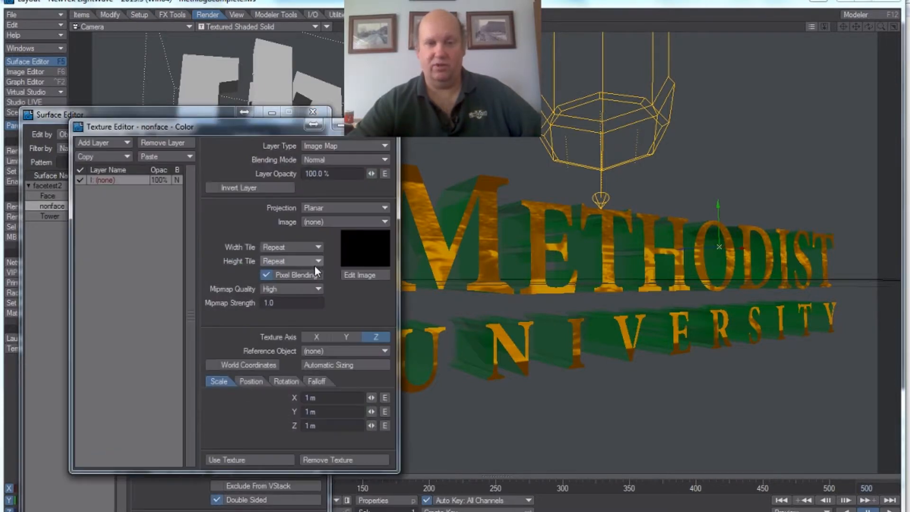
pyautogui.click(321, 222)
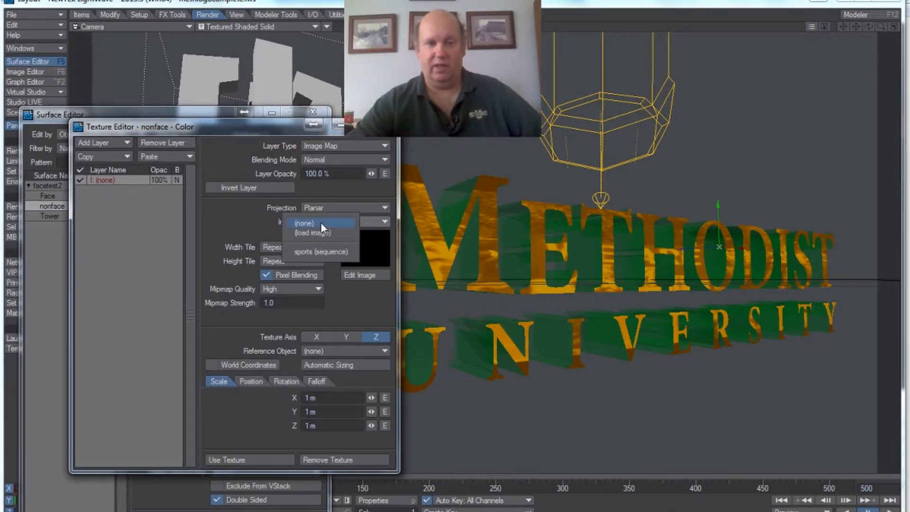
pyautogui.click(320, 251)
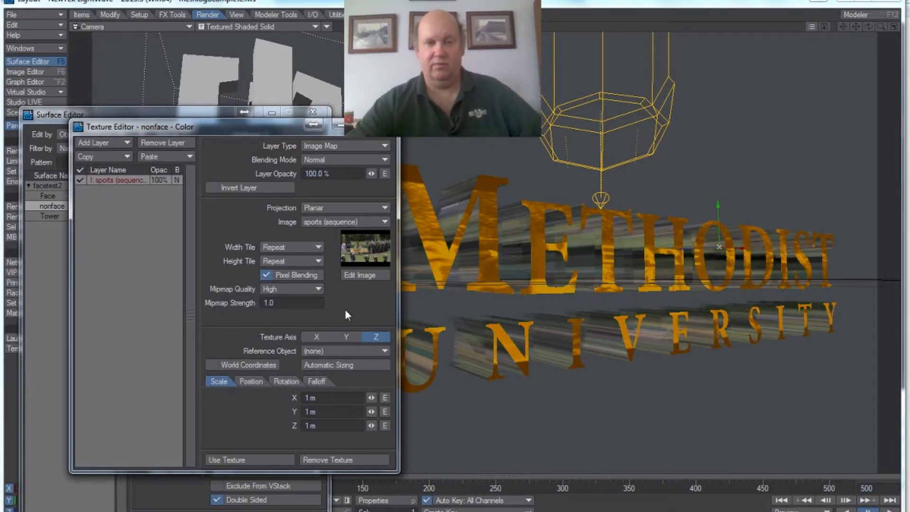
# Step: Set the nonface color texture to Spherical projection, compare the texture axes, keep Y, and close the Texture Editor
pyautogui.click(345, 208)
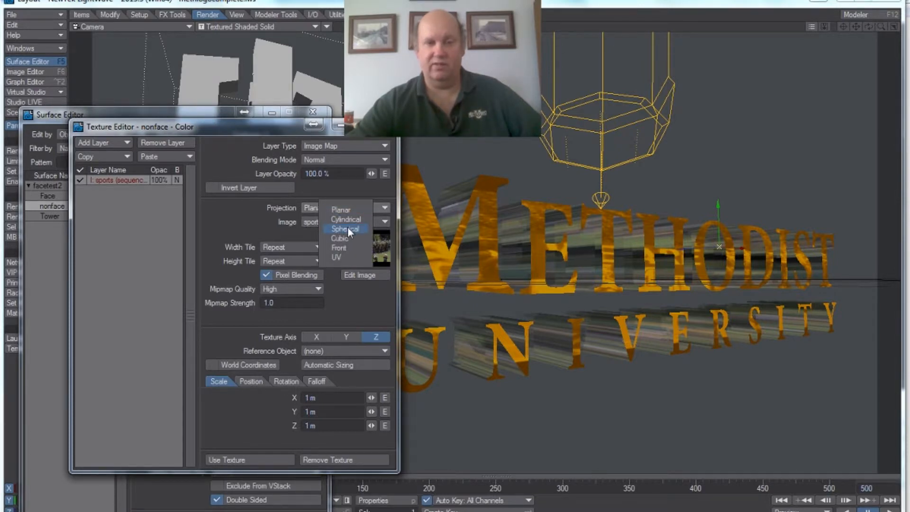
pyautogui.click(348, 228)
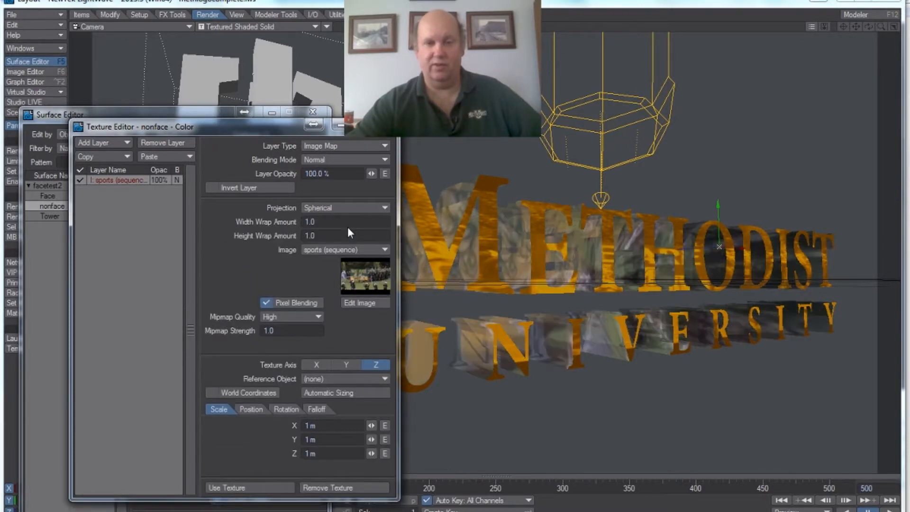
pyautogui.click(346, 364)
pyautogui.click(319, 365)
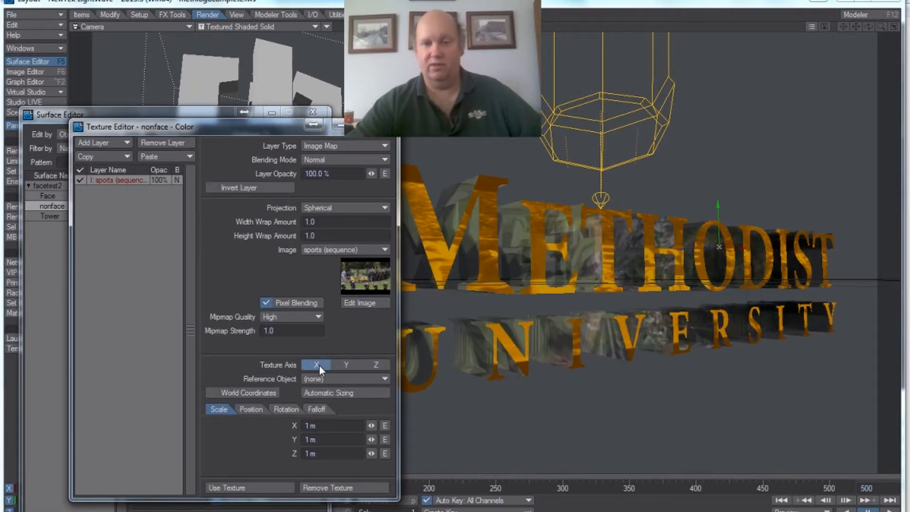
pyautogui.click(342, 368)
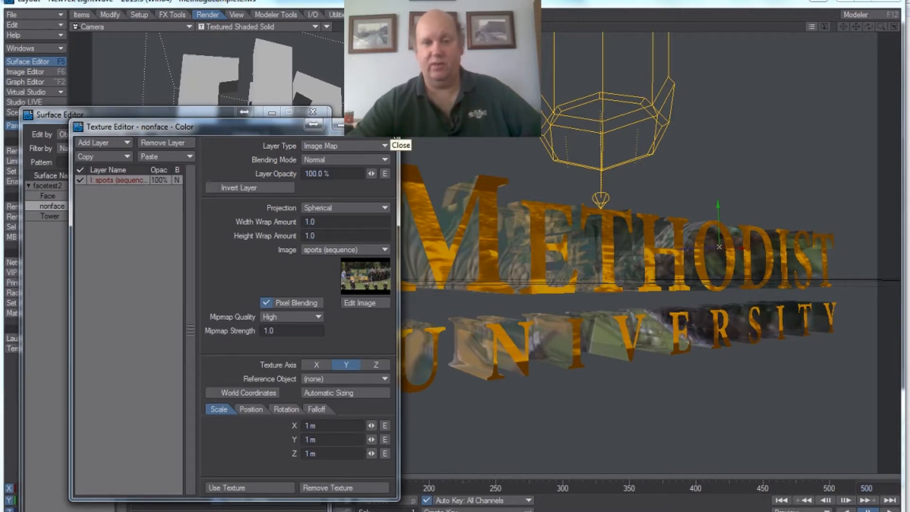
pyautogui.click(389, 127)
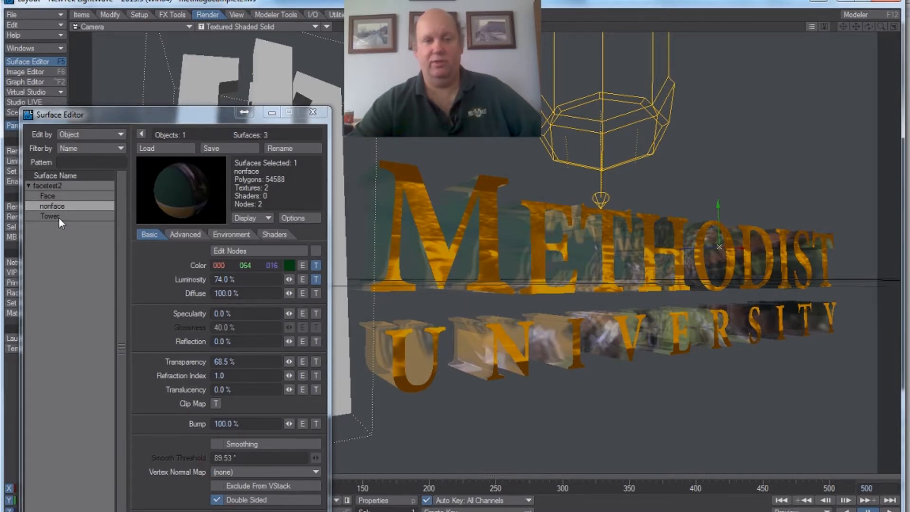
# Step: Apply the sports sequence as a planar image map in the Tower surface's Color texture, uncovering the tower to check it
pyautogui.click(59, 217)
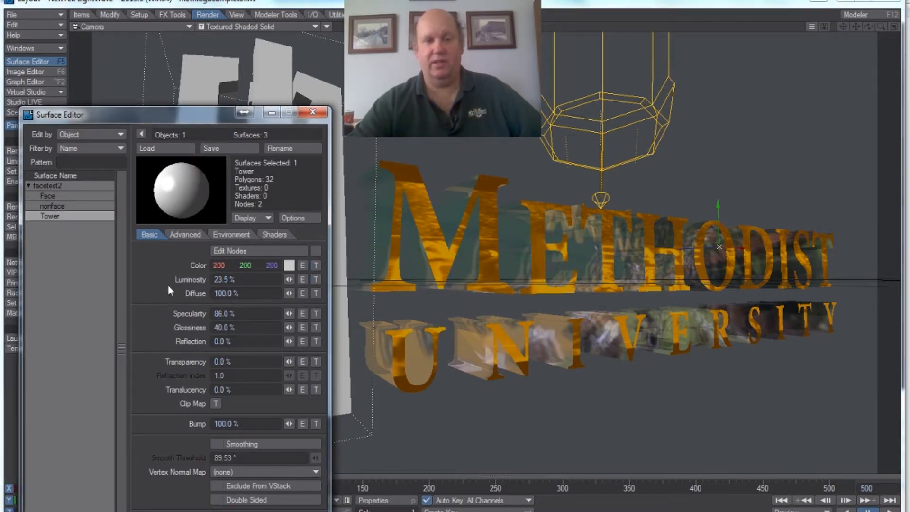
pyautogui.click(315, 267)
pyautogui.click(320, 222)
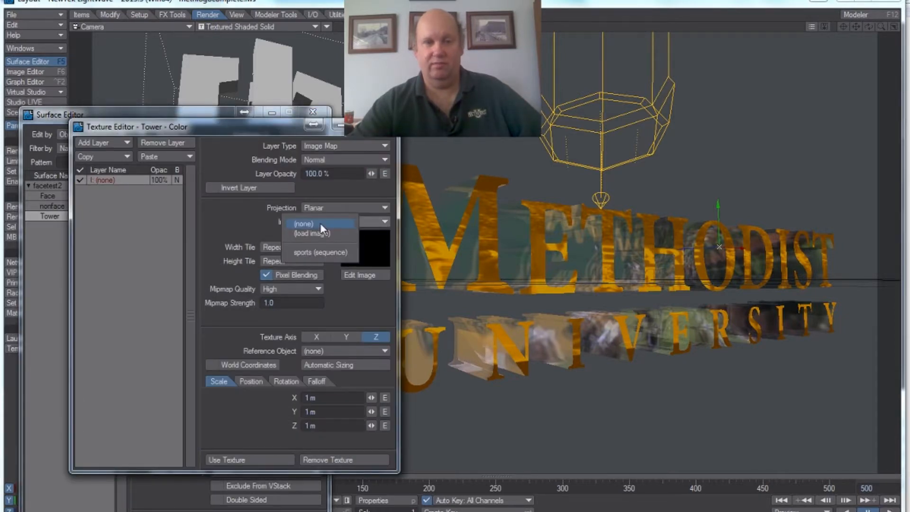
pyautogui.click(318, 257)
pyautogui.click(327, 223)
pyautogui.click(329, 250)
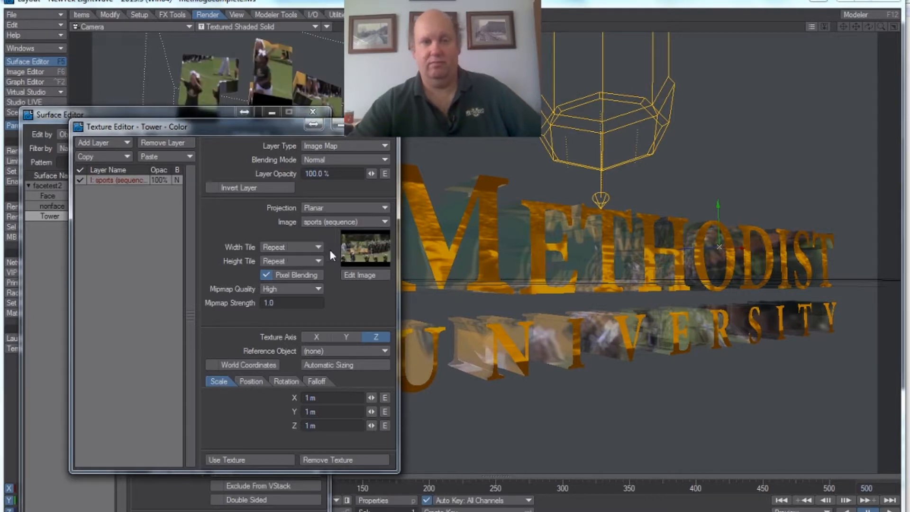
pyautogui.moveTo(223, 129); pyautogui.dragTo(499, 301)
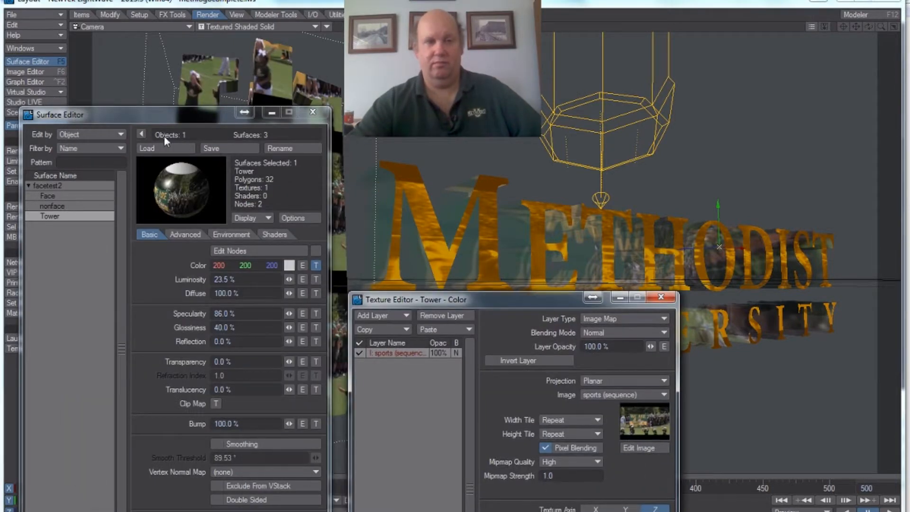
pyautogui.moveTo(162, 112); pyautogui.dragTo(75, 349)
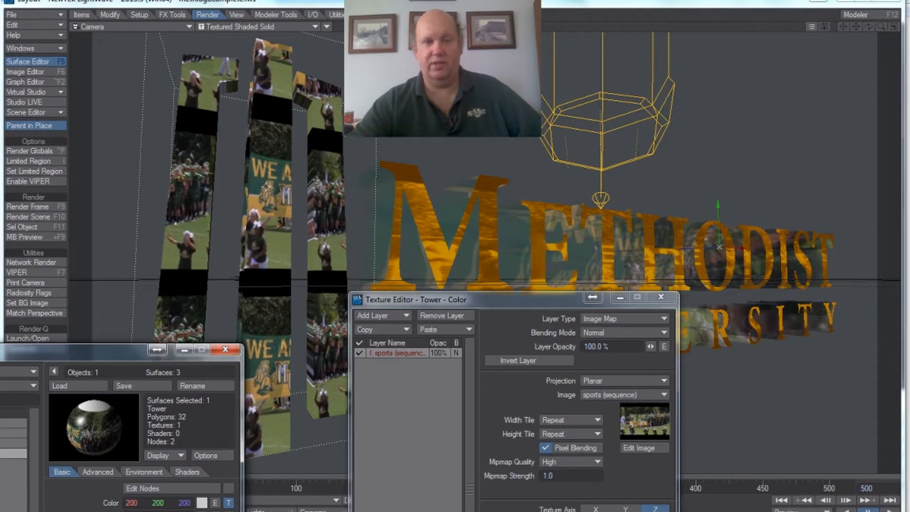
pyautogui.moveTo(482, 303); pyautogui.dragTo(504, 158)
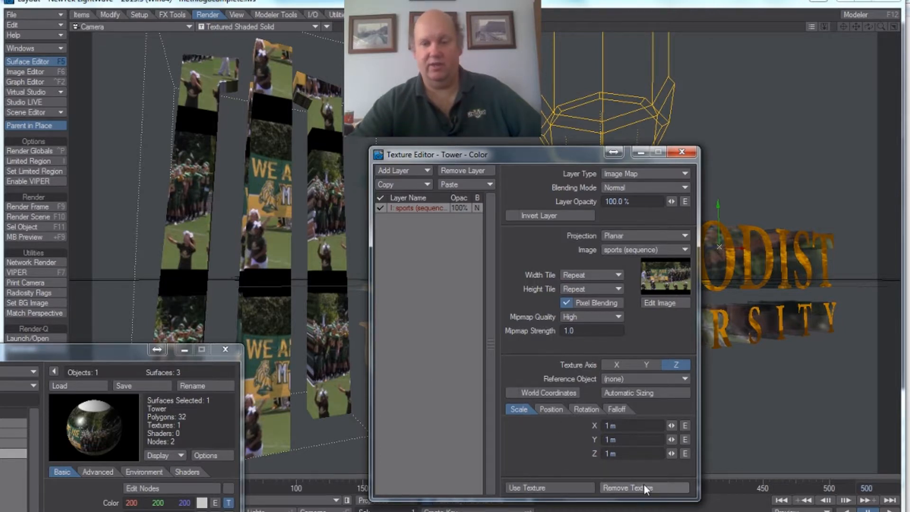
pyautogui.click(574, 488)
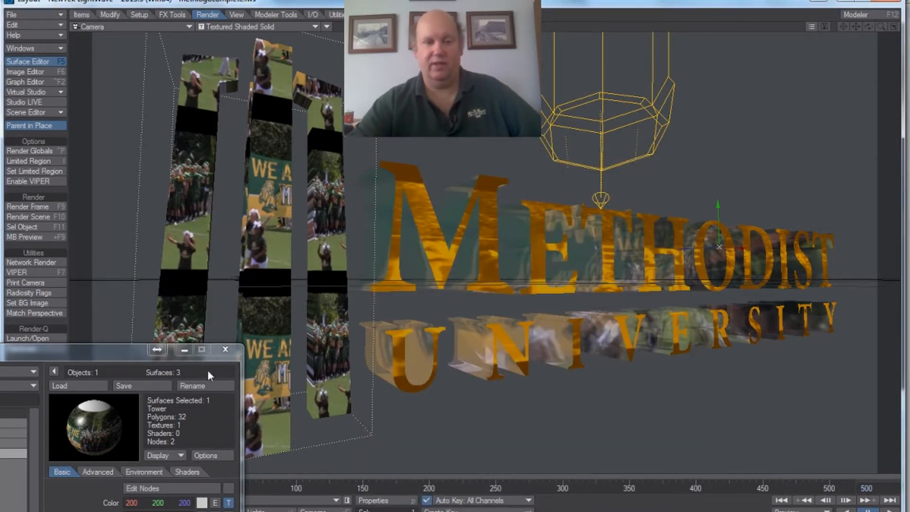
# Step: Close the Surface Editor and scrub the timeline to frame 11 and back to frame 0 to check the textures
pyautogui.moveTo(120, 358); pyautogui.dragTo(133, 308)
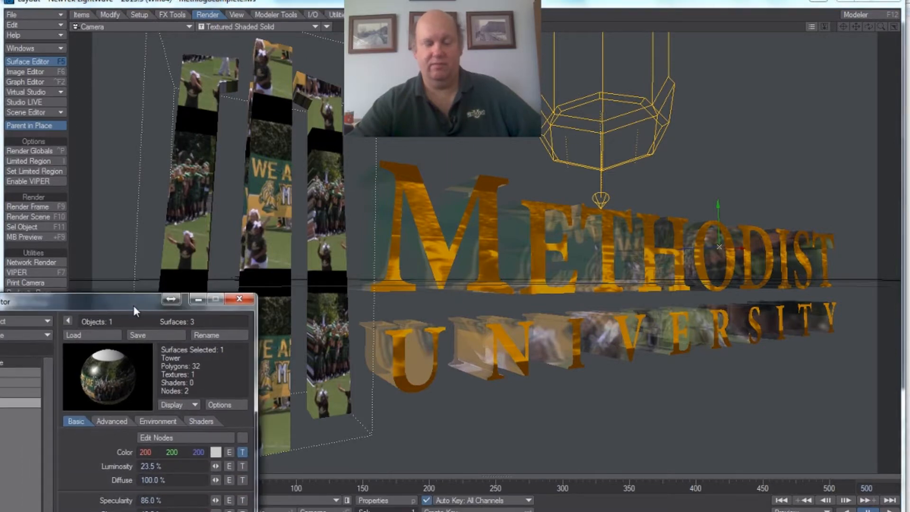
pyautogui.click(244, 302)
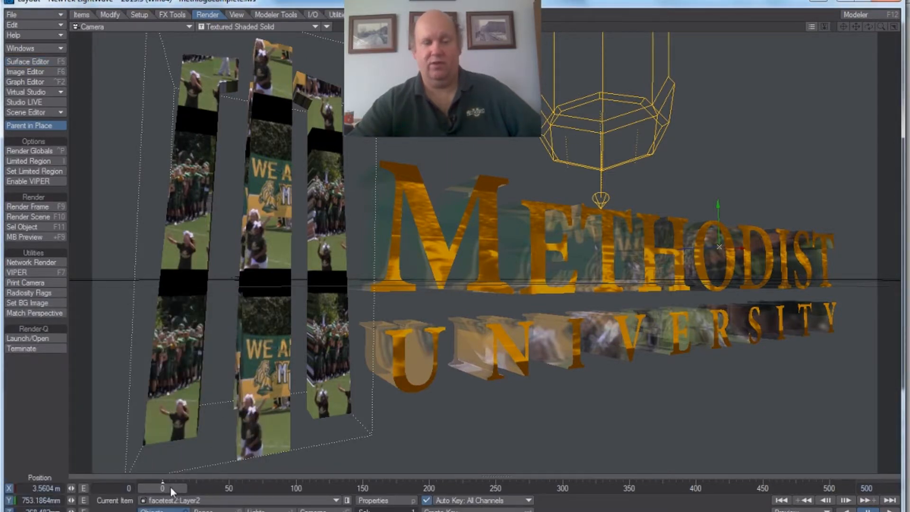
pyautogui.moveTo(170, 488); pyautogui.dragTo(172, 488)
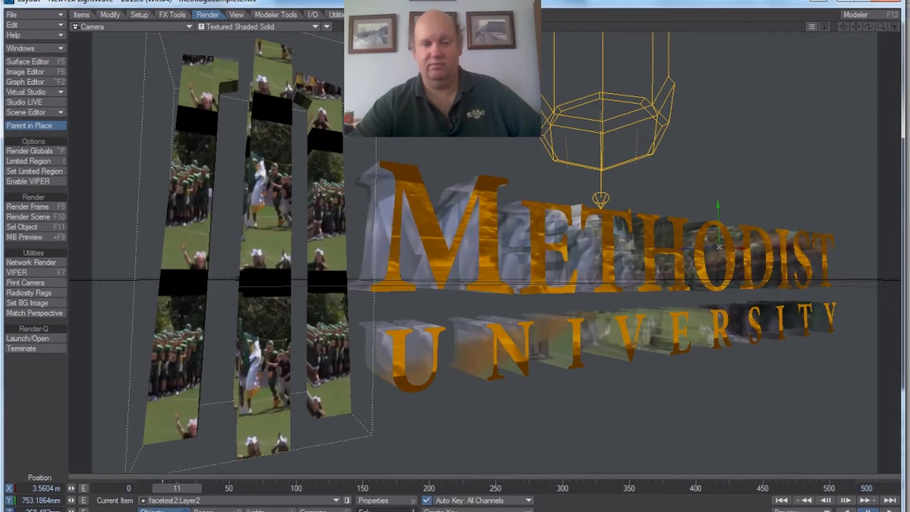
pyautogui.moveTo(184, 487); pyautogui.dragTo(170, 486)
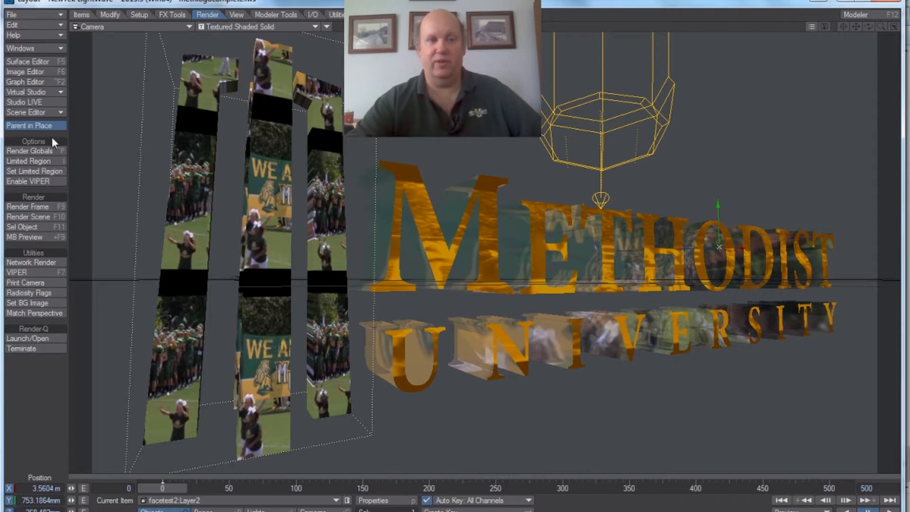
# Step: Open Render Globals and review the camera resolution and the general frame range settings
pyautogui.click(38, 150)
pyautogui.moveTo(210, 73); pyautogui.dragTo(194, 121)
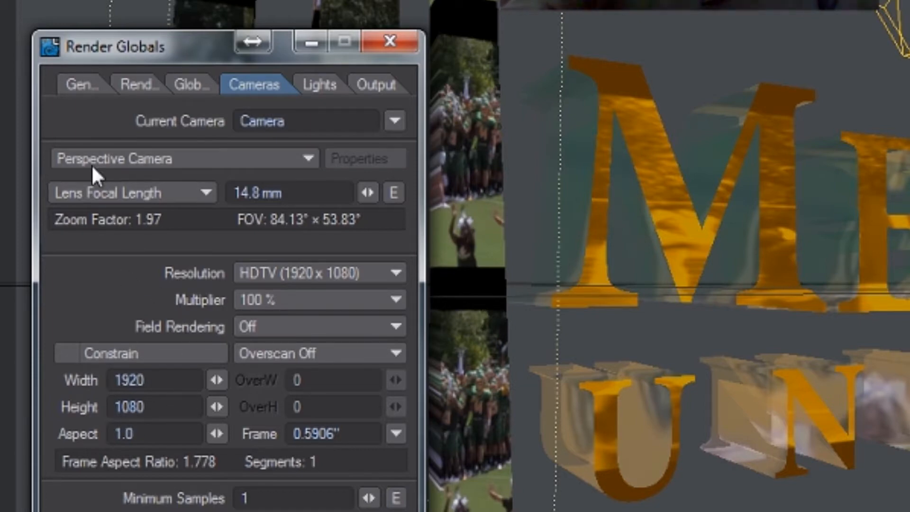
pyautogui.click(77, 89)
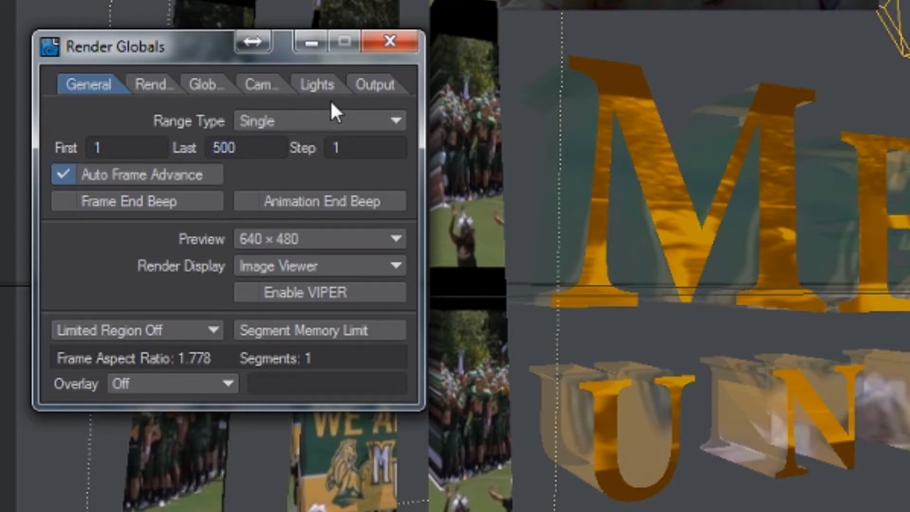
# Step: Enable Save Animation in the render output settings, review the animation formats, and keep AVI(.avi) as the type
pyautogui.click(369, 90)
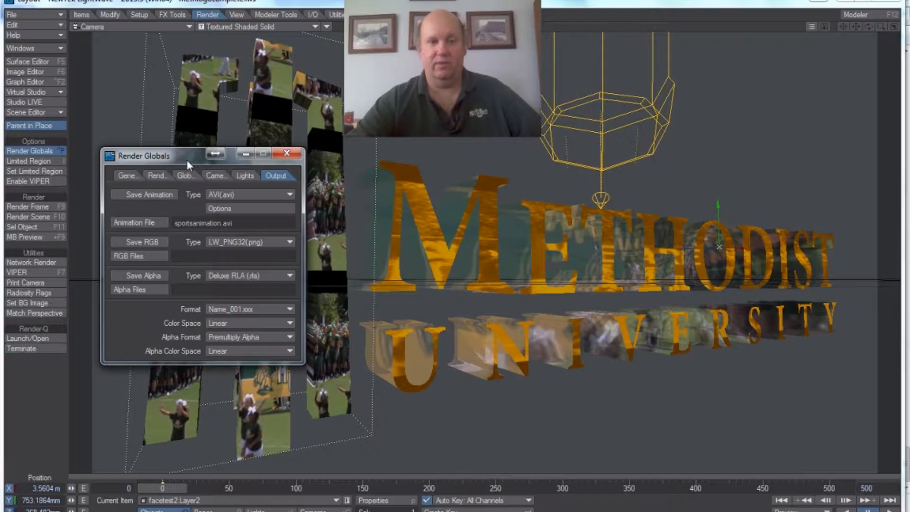
pyautogui.moveTo(186, 161); pyautogui.dragTo(178, 210)
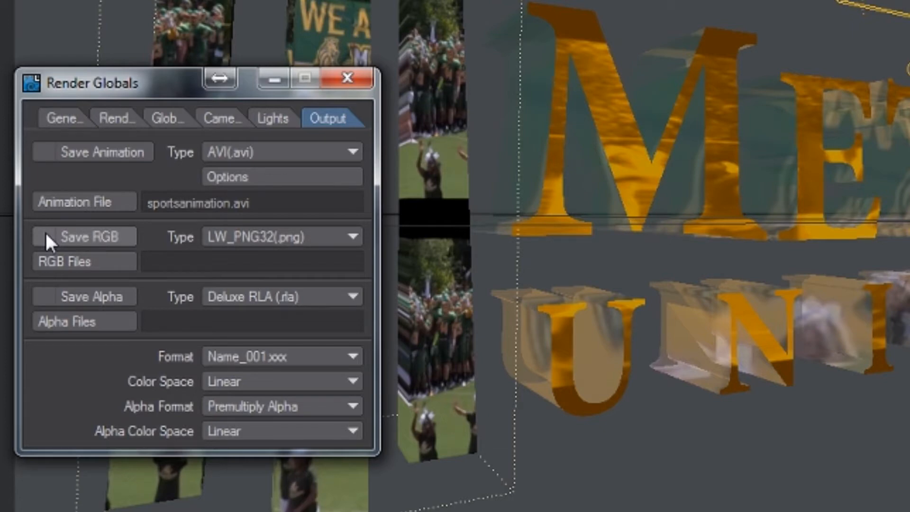
pyautogui.click(48, 153)
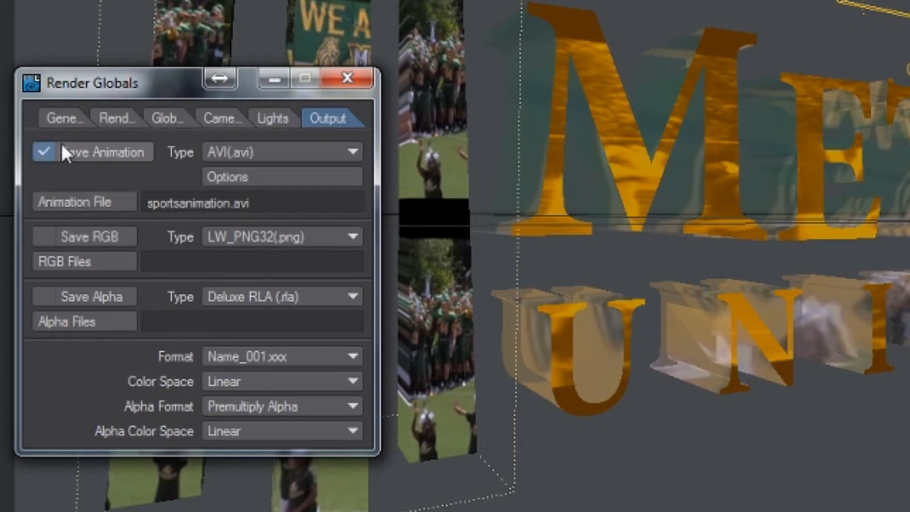
pyautogui.click(344, 152)
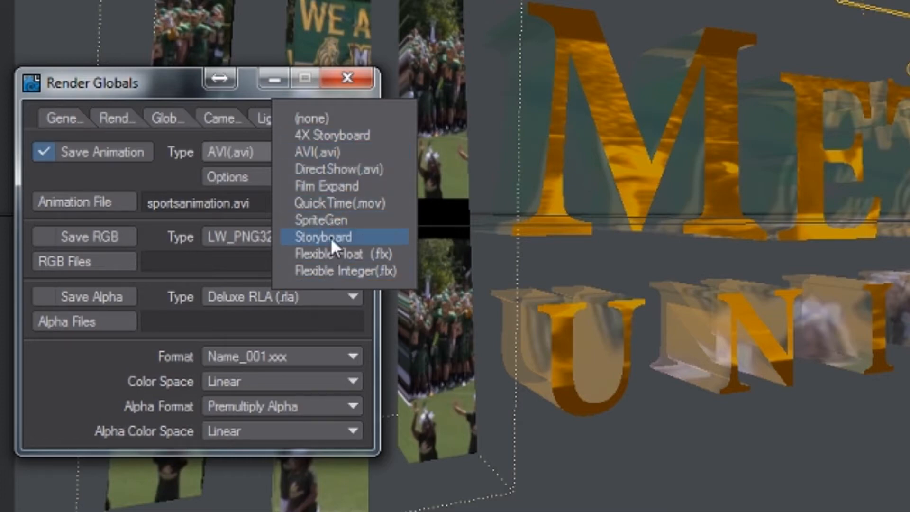
pyautogui.click(348, 152)
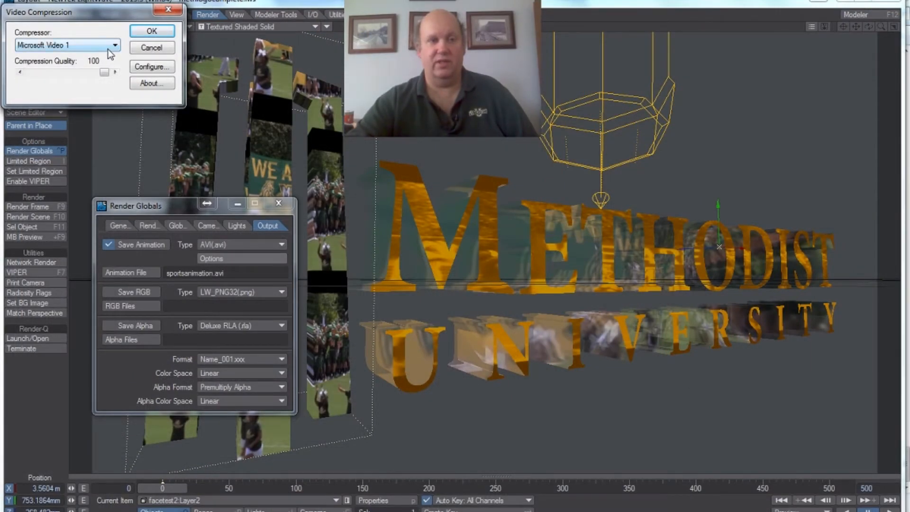
# Step: Review the available AVI compressors and accept Microsoft Video 1 with a compression quality of 100
pyautogui.click(112, 46)
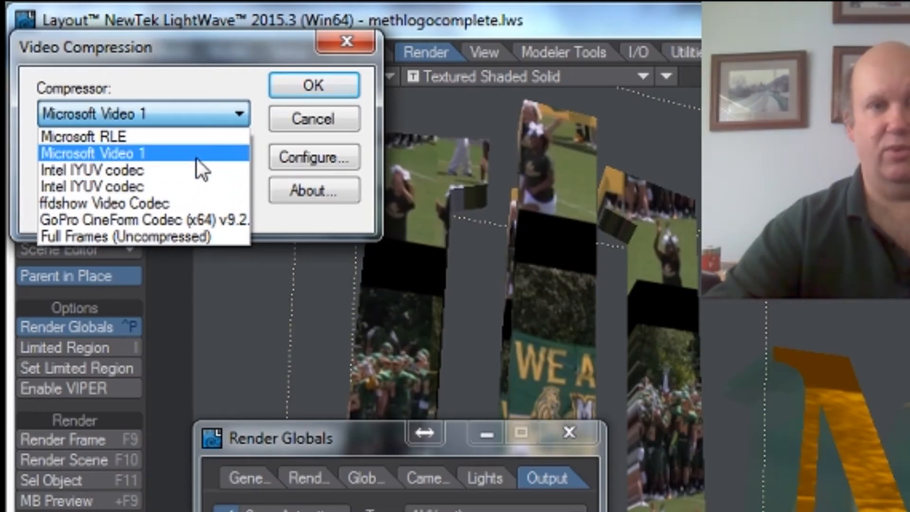
pyautogui.click(94, 65)
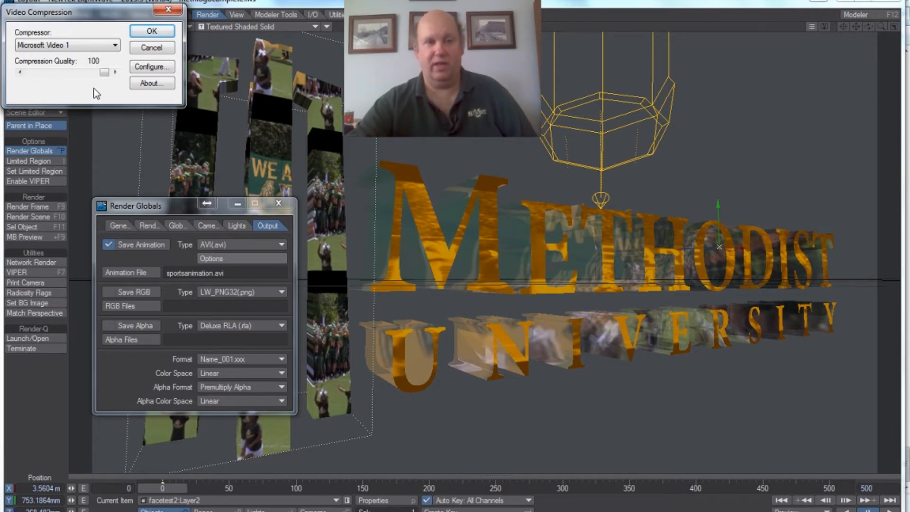
pyautogui.click(151, 31)
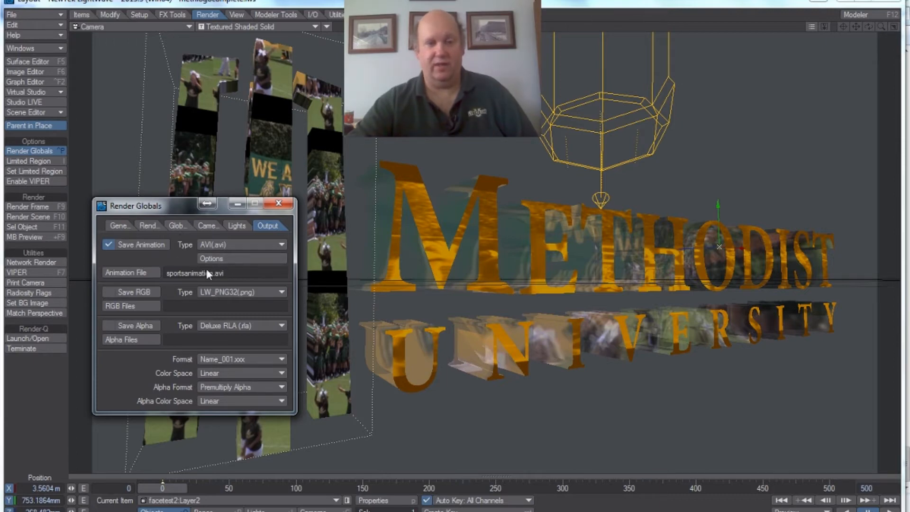
# Step: Set the animation output file to sportsanimation.avi in the tutorials folder and close Render Globals
pyautogui.click(141, 272)
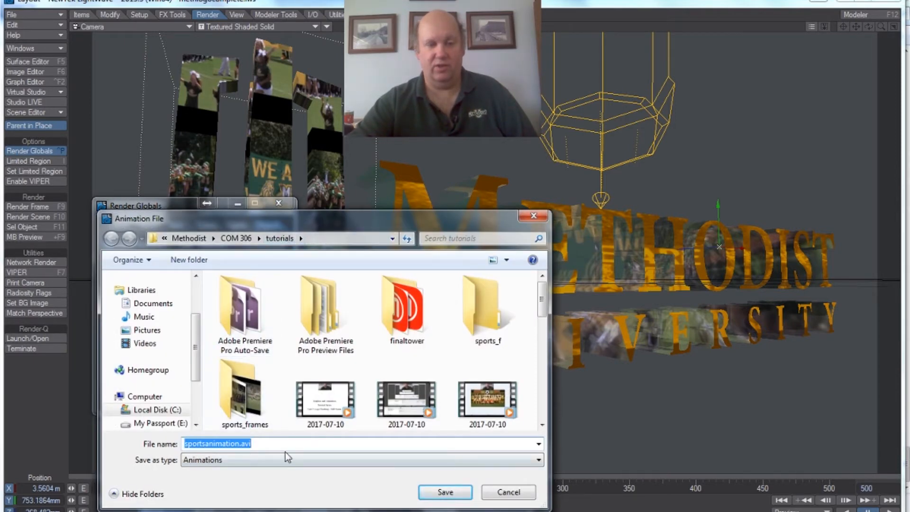
pyautogui.write('sp')
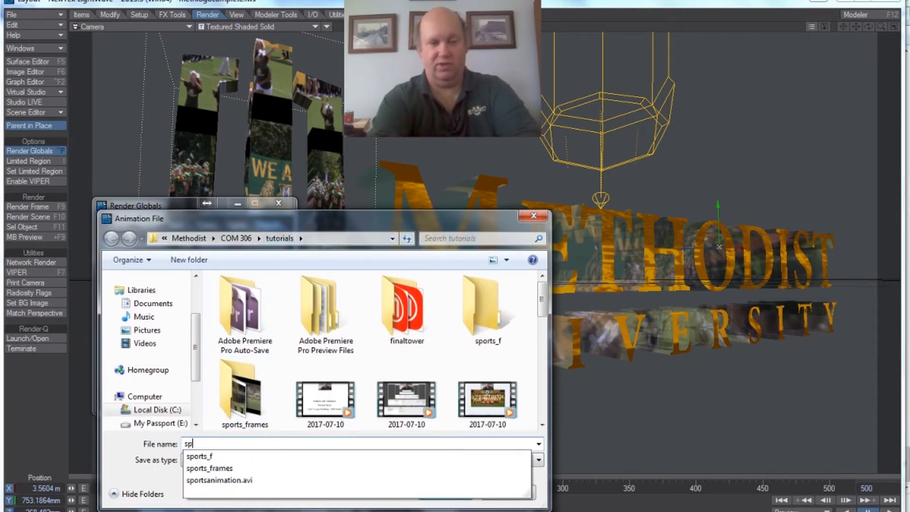
pyautogui.write('ors')
pyautogui.press('BackSpace')
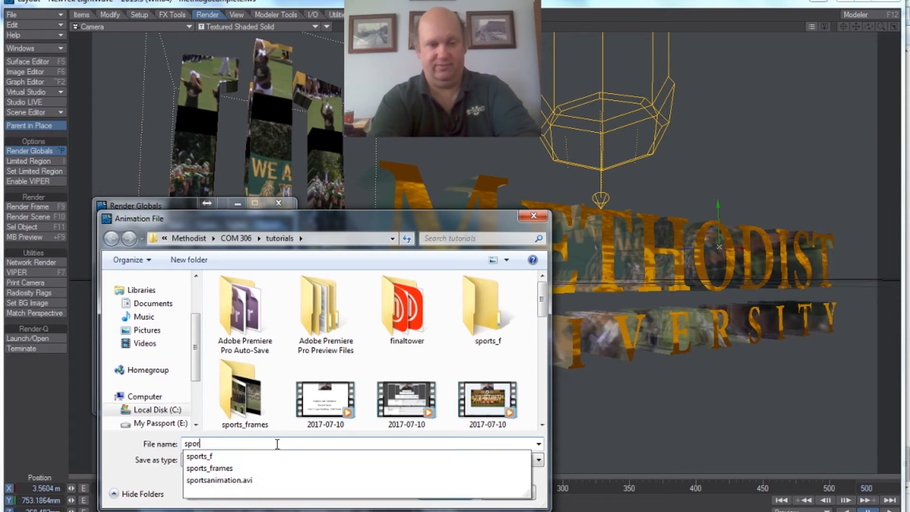
pyautogui.write('orts')
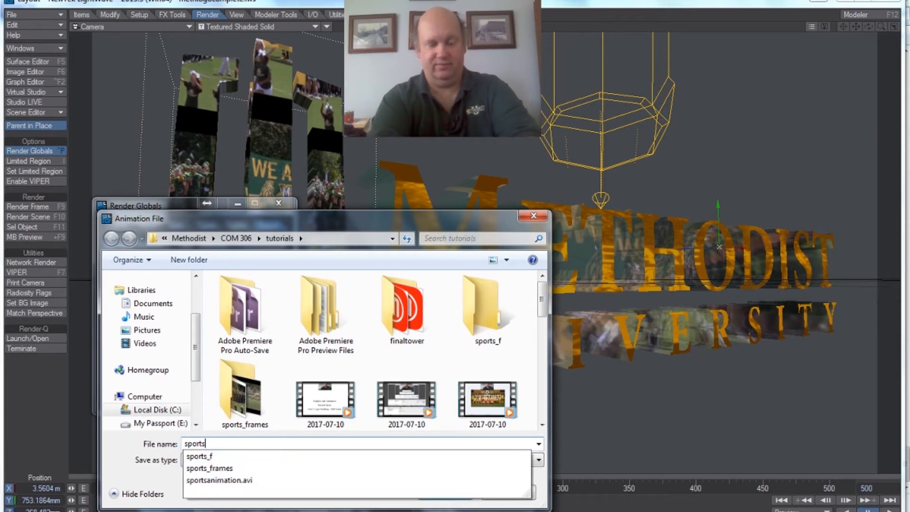
pyautogui.write('animation')
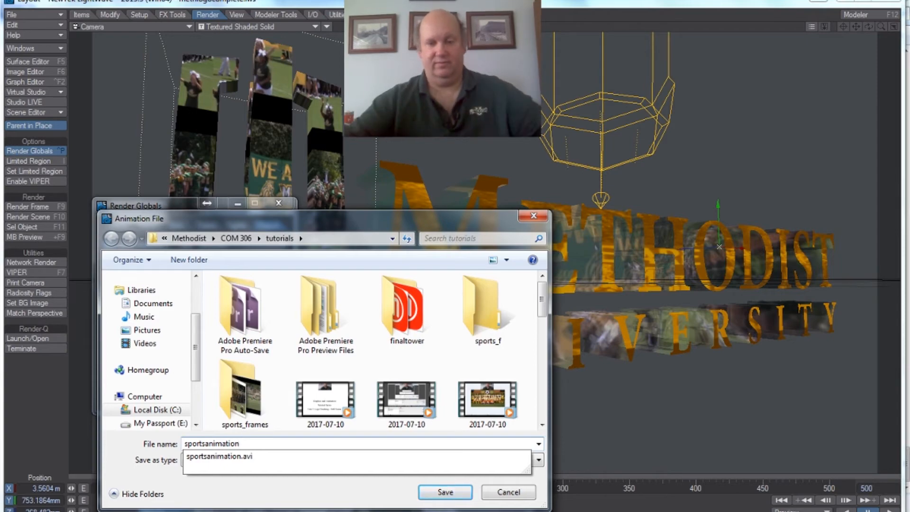
pyautogui.press('Down')
pyautogui.press('Return')
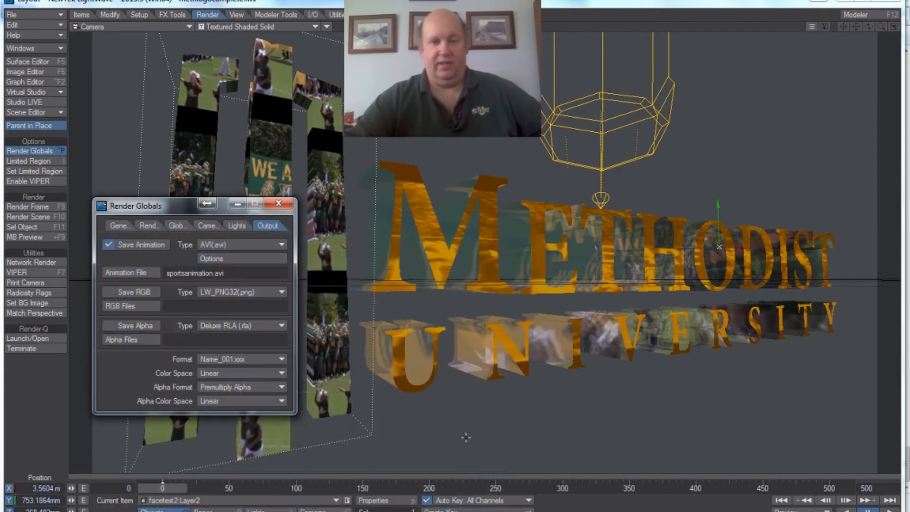
pyautogui.click(279, 203)
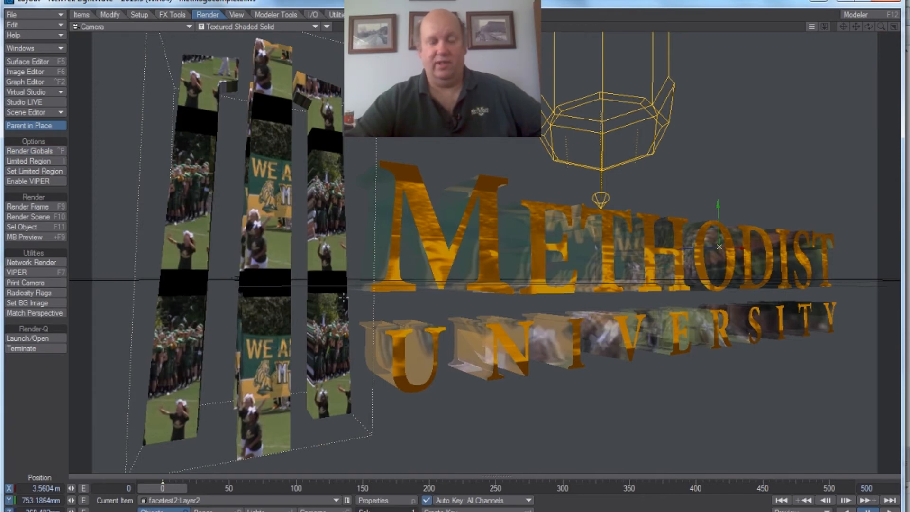